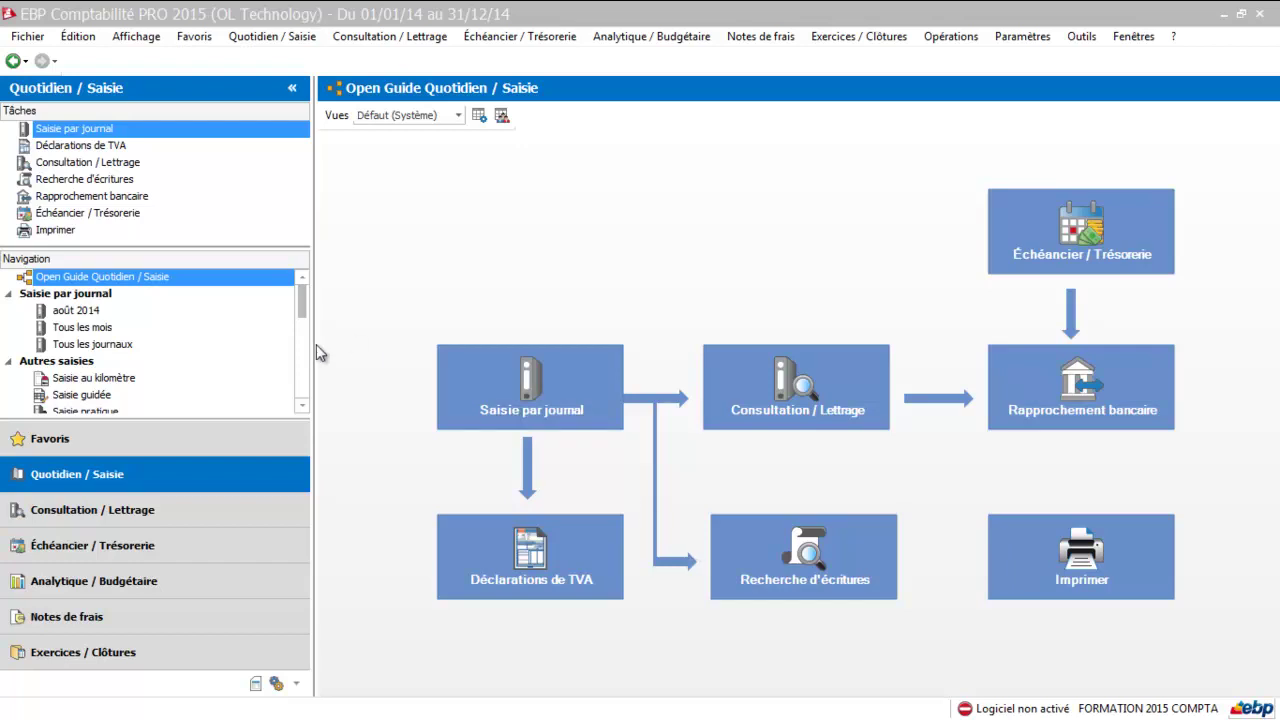
Open Saisie au kilomètre in a maximized window and add an entry line in the AC (Achats) journal
left_click(116, 379)
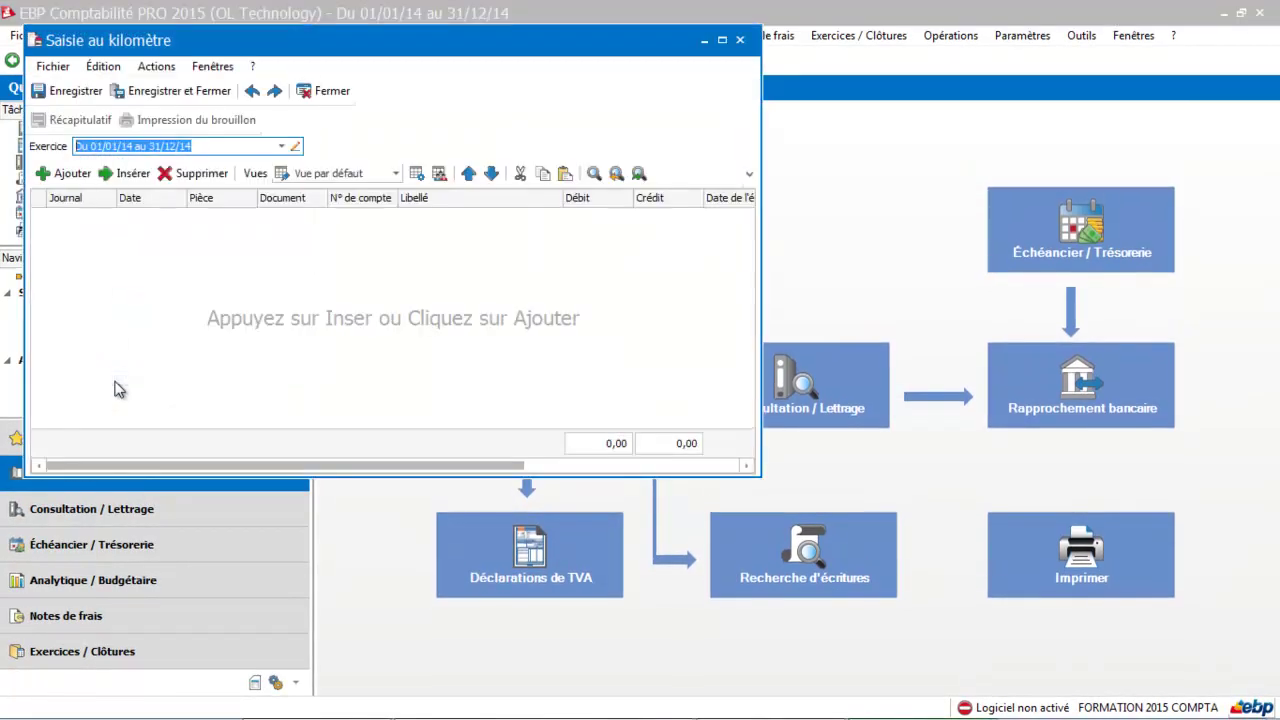
left_click(723, 41)
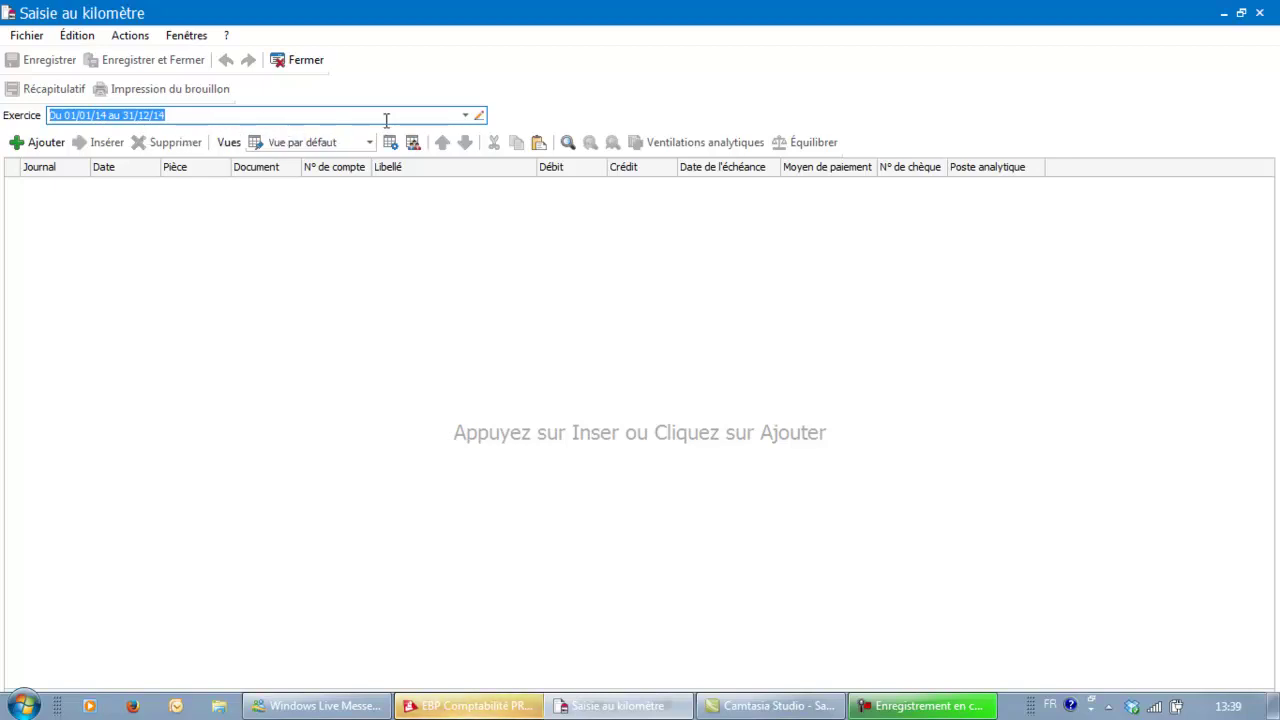
left_click(43, 148)
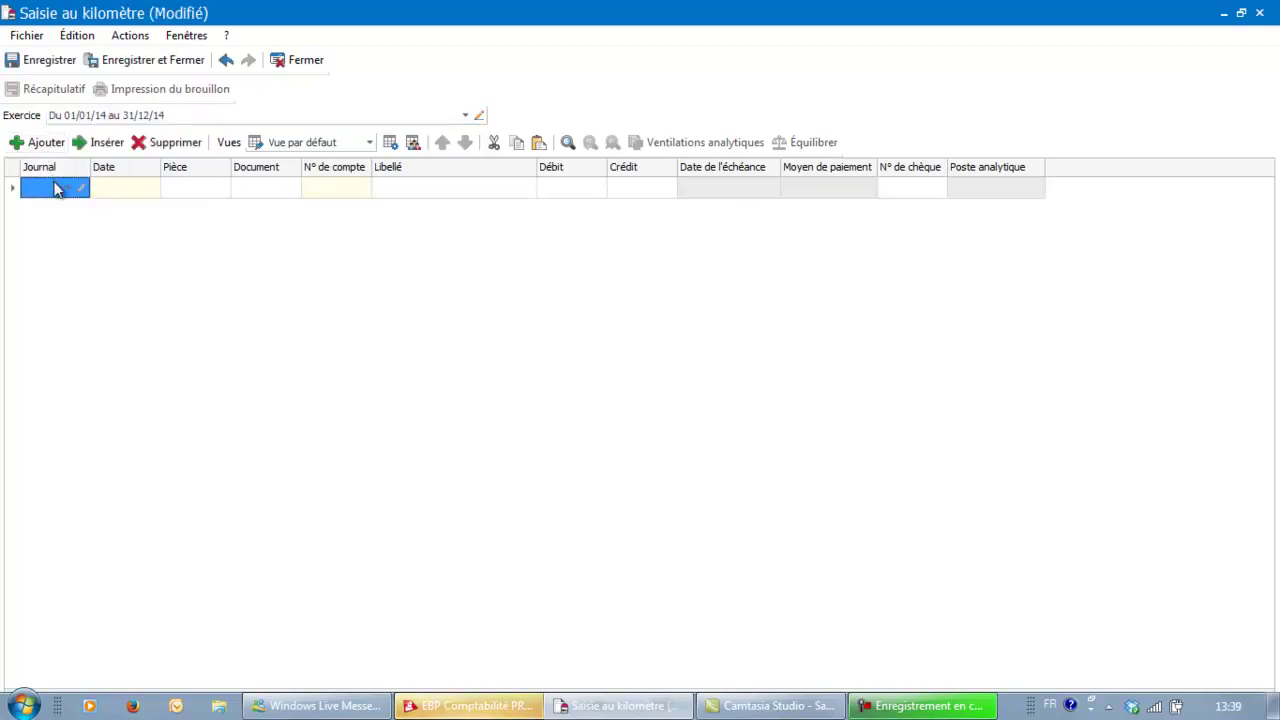
left_click(66, 188)
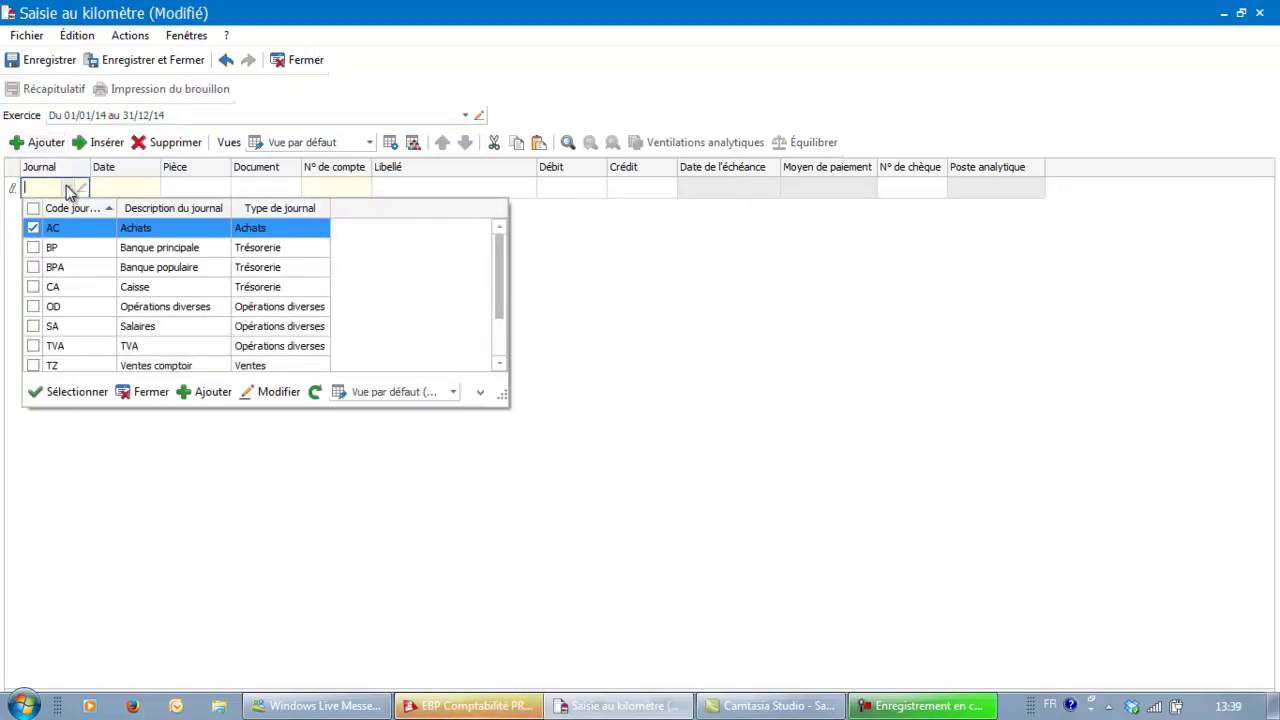
left_click(78, 235)
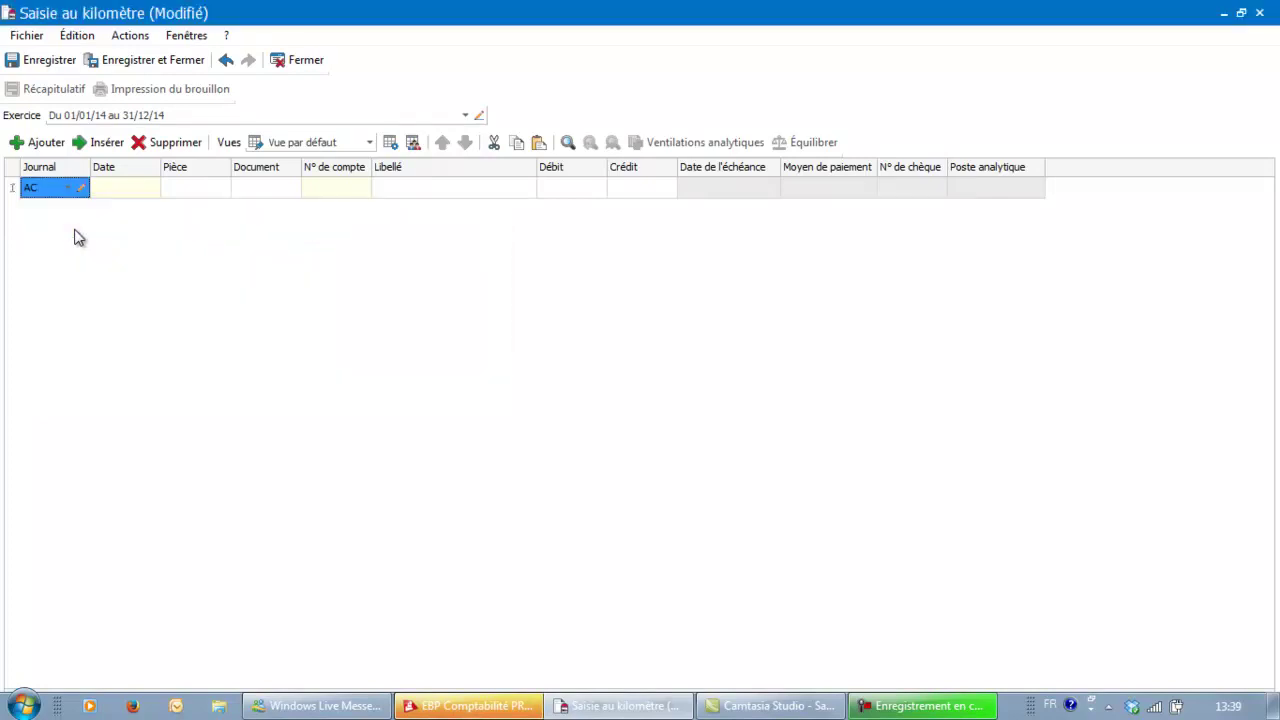
Date the purchase entry line 19/08/2014
key("Tab")
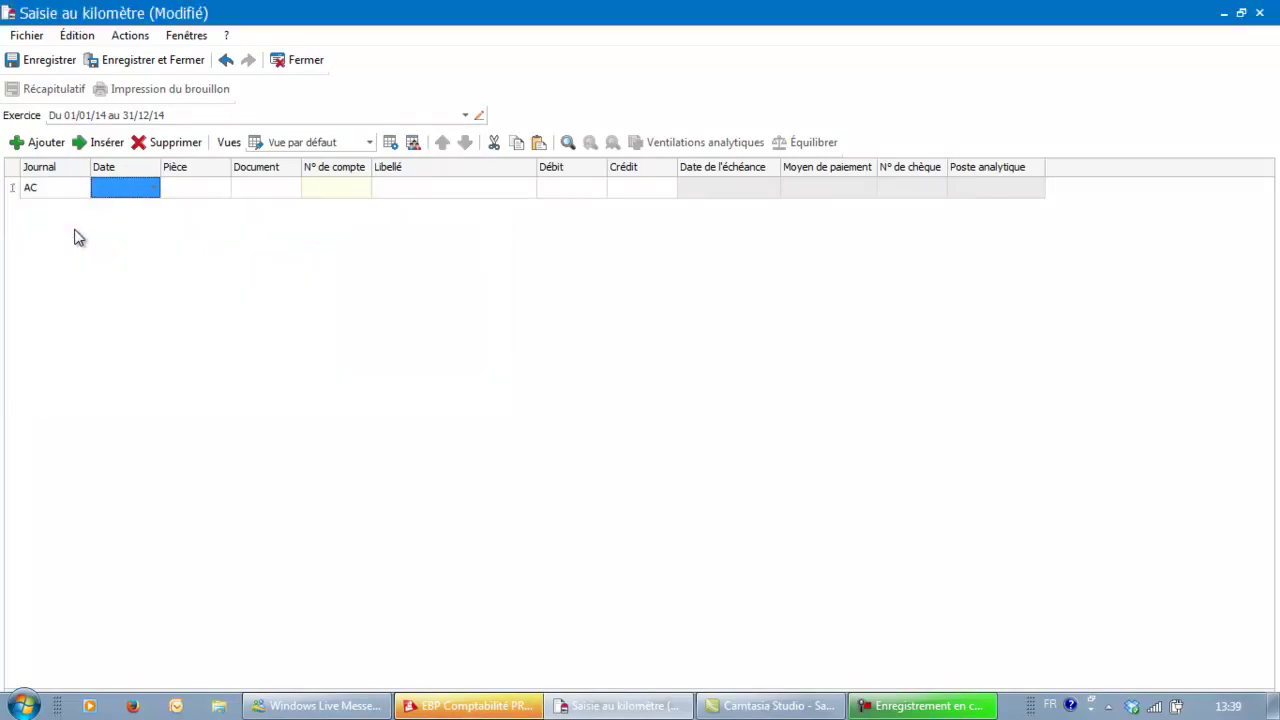
left_click(148, 188)
left_click(152, 188)
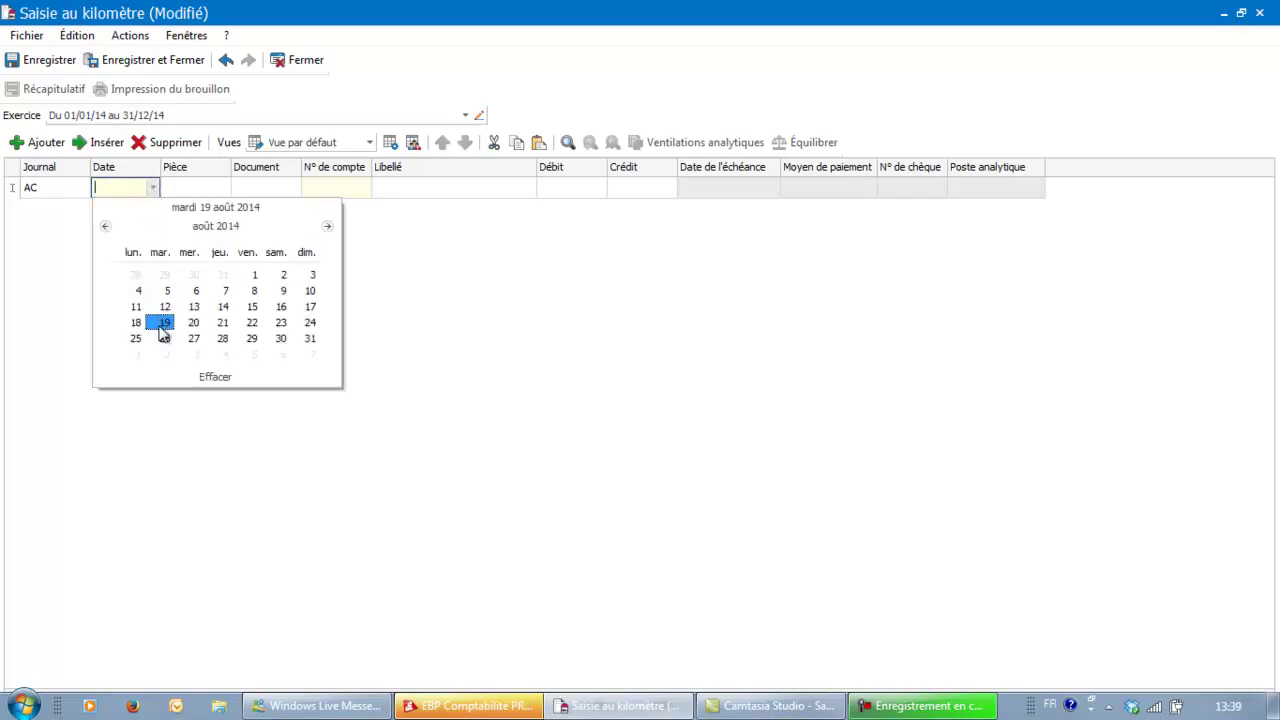
left_click(161, 326)
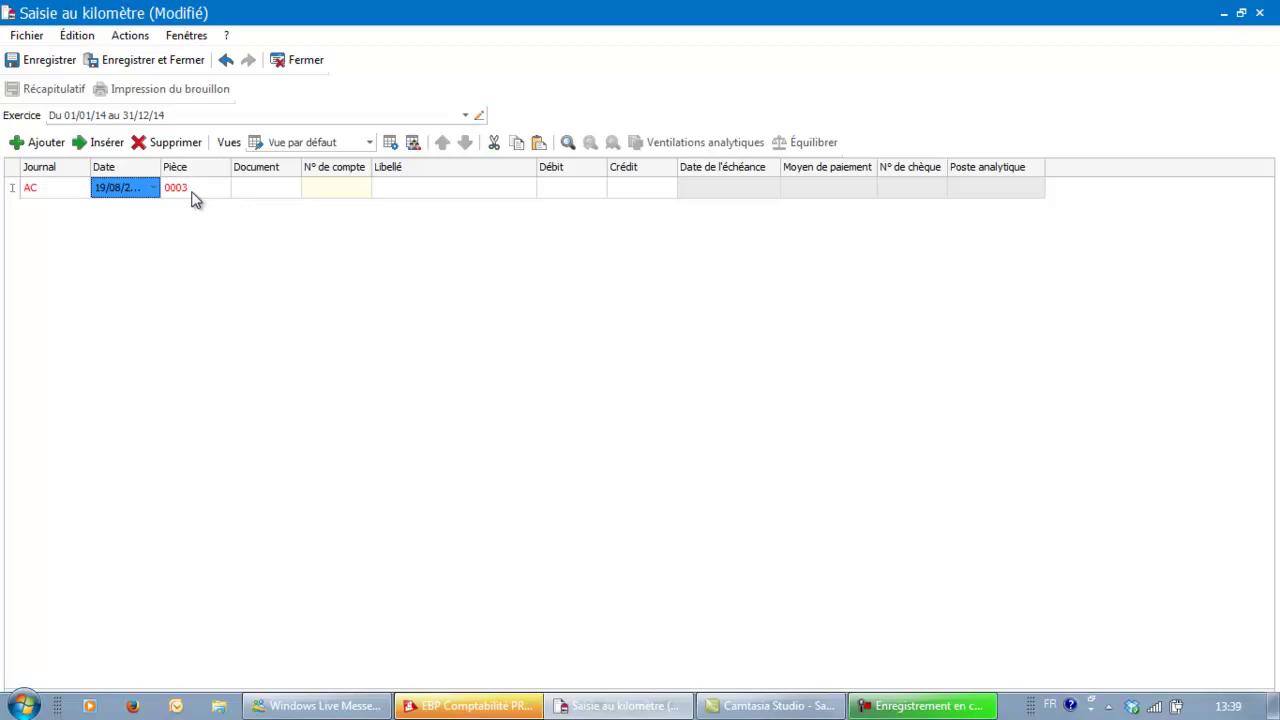
Assign the supplier account 401ORANGE to the first purchase line, leaving the document field empty
key("Tab")
key("Tab")
key("Tab")
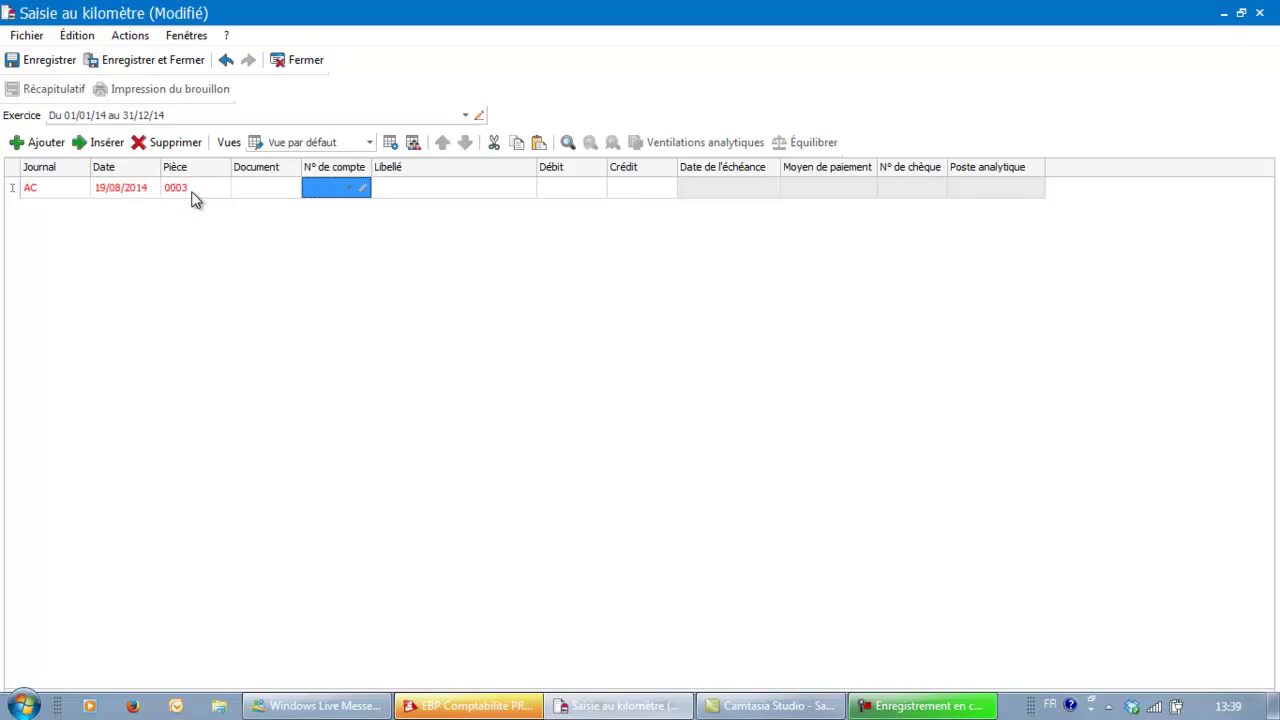
type("401")
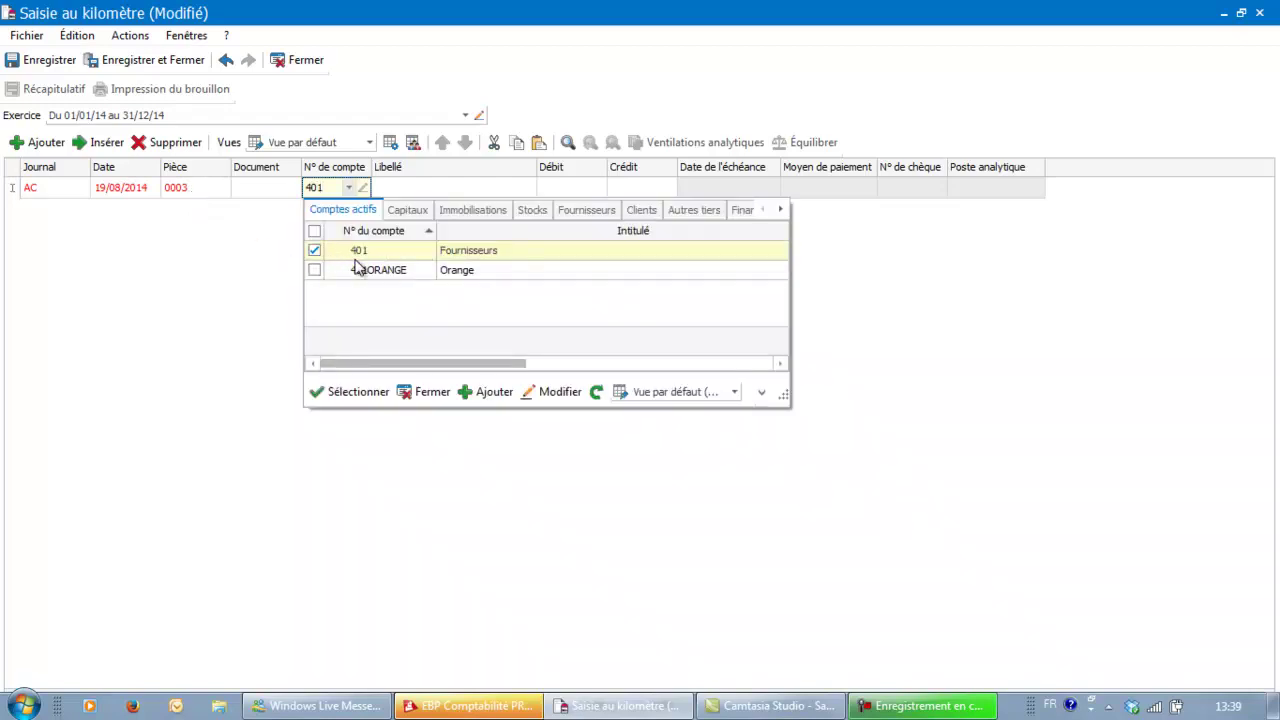
left_click(367, 270)
Enter a credit of 40 on the Orange supplier line and validate it
key("Tab")
key("Tab")
key("Tab")
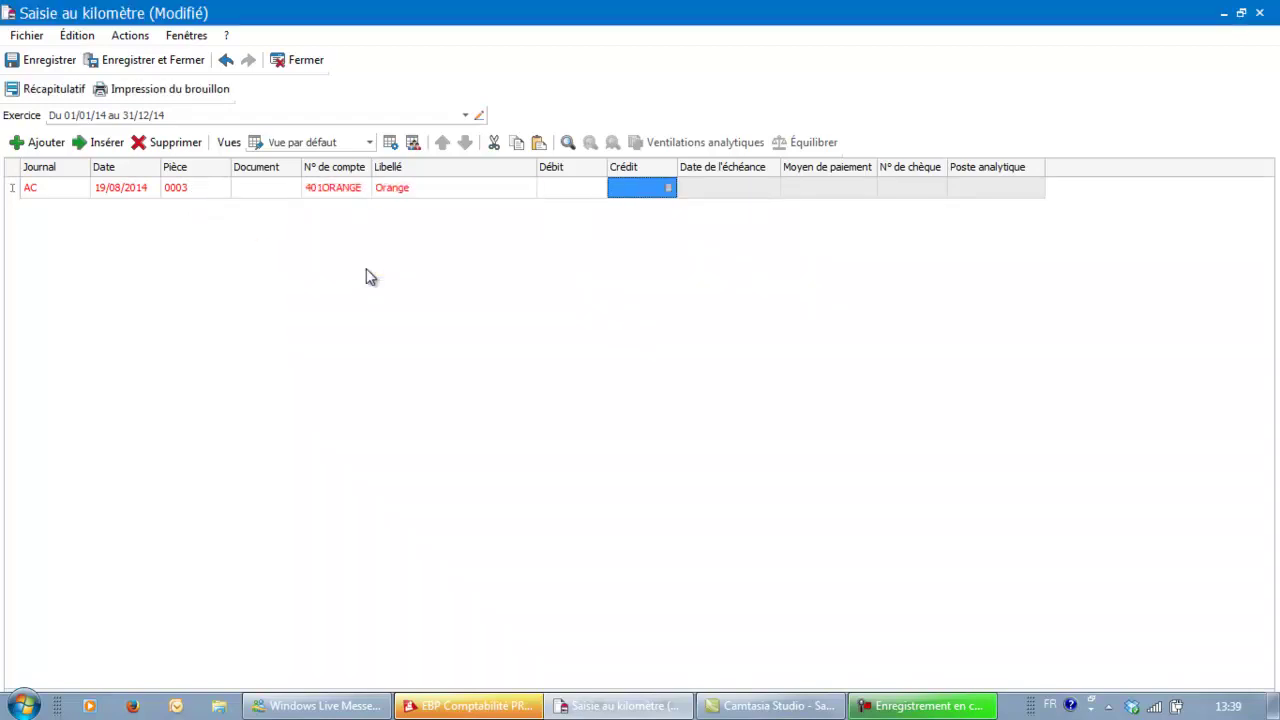
type("40")
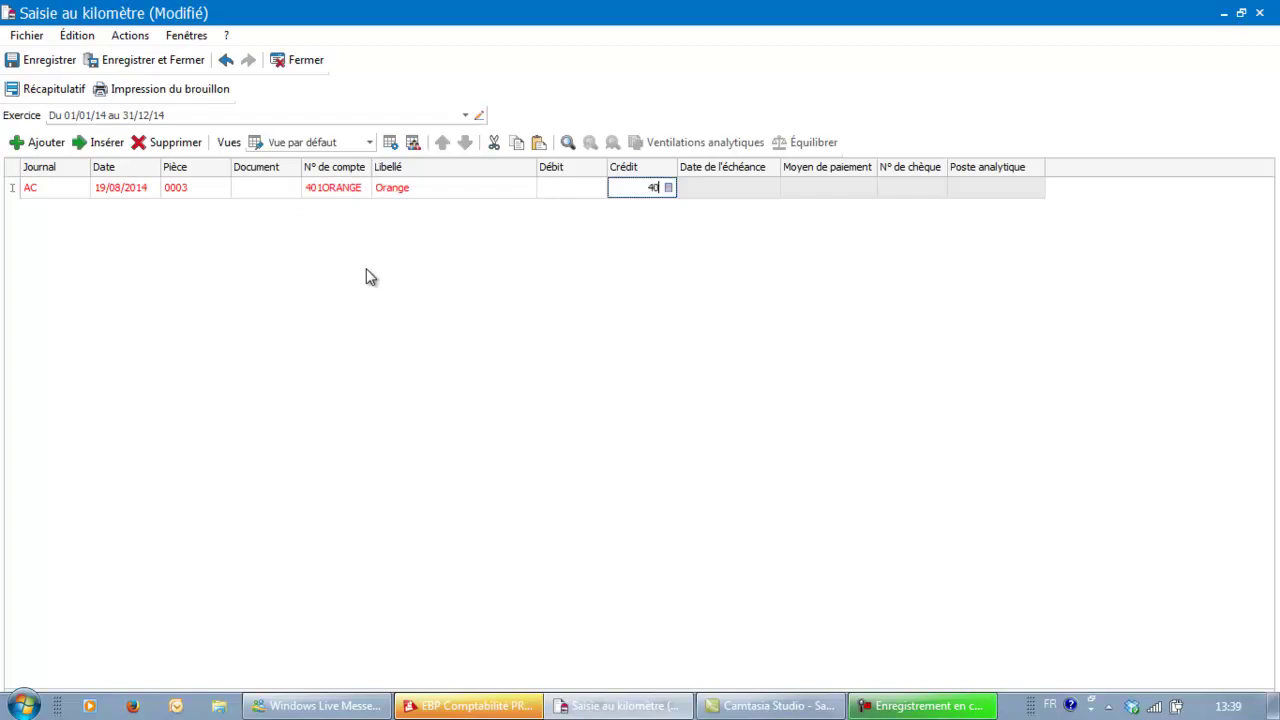
key("Tab")
key("Tab")
key("Tab")
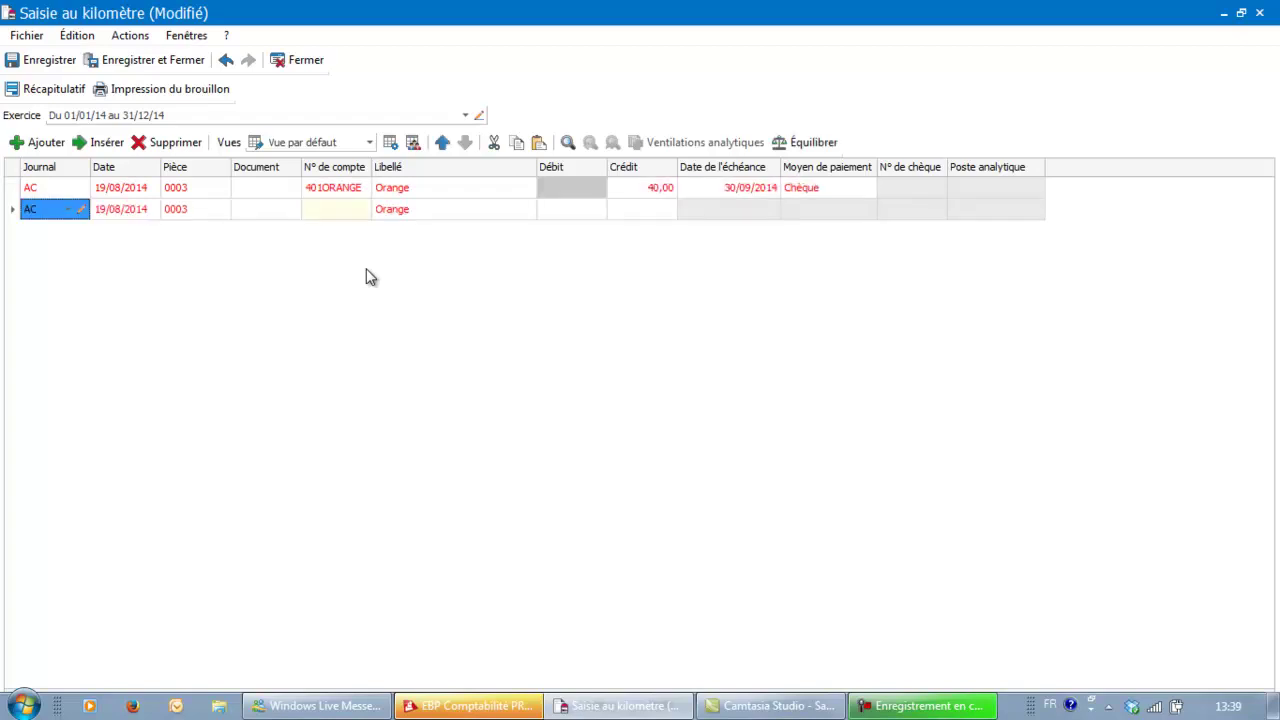
Fill the second Orange line with VAT account 445661, accept the proposed debit amount and validate the line
key("Tab")
key("Tab")
key("Tab")
key("Tab")
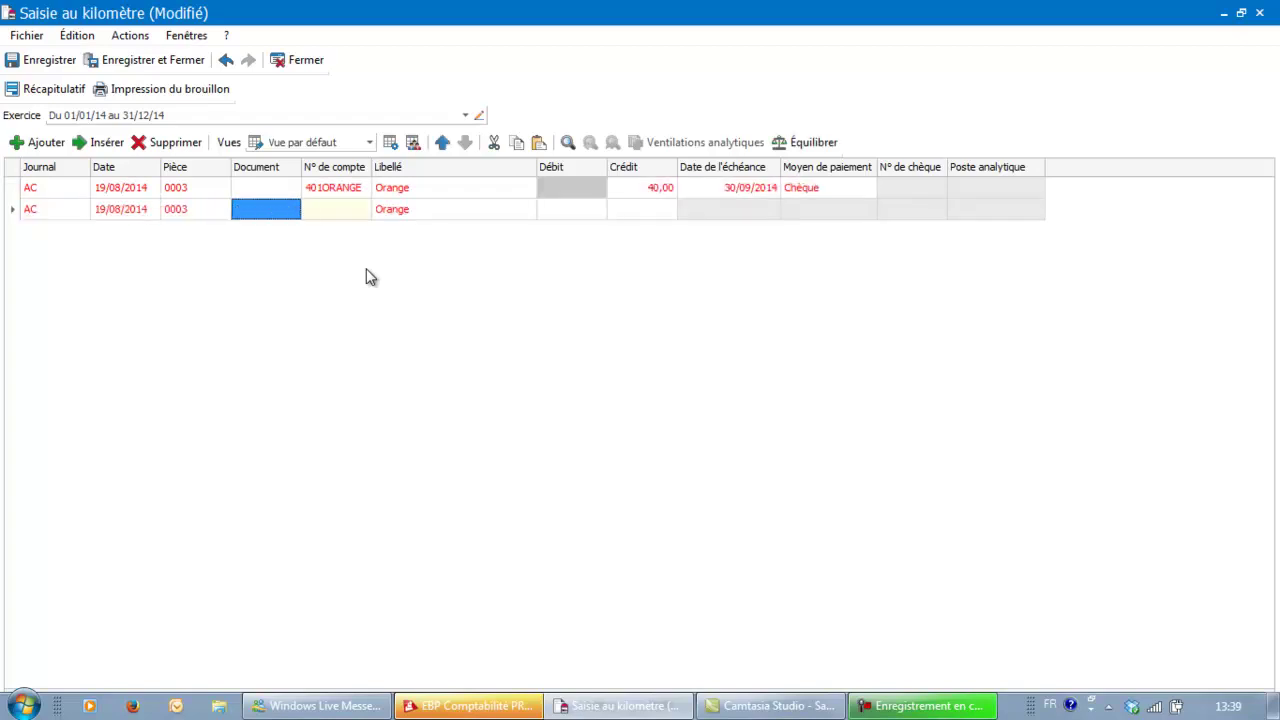
type("445")
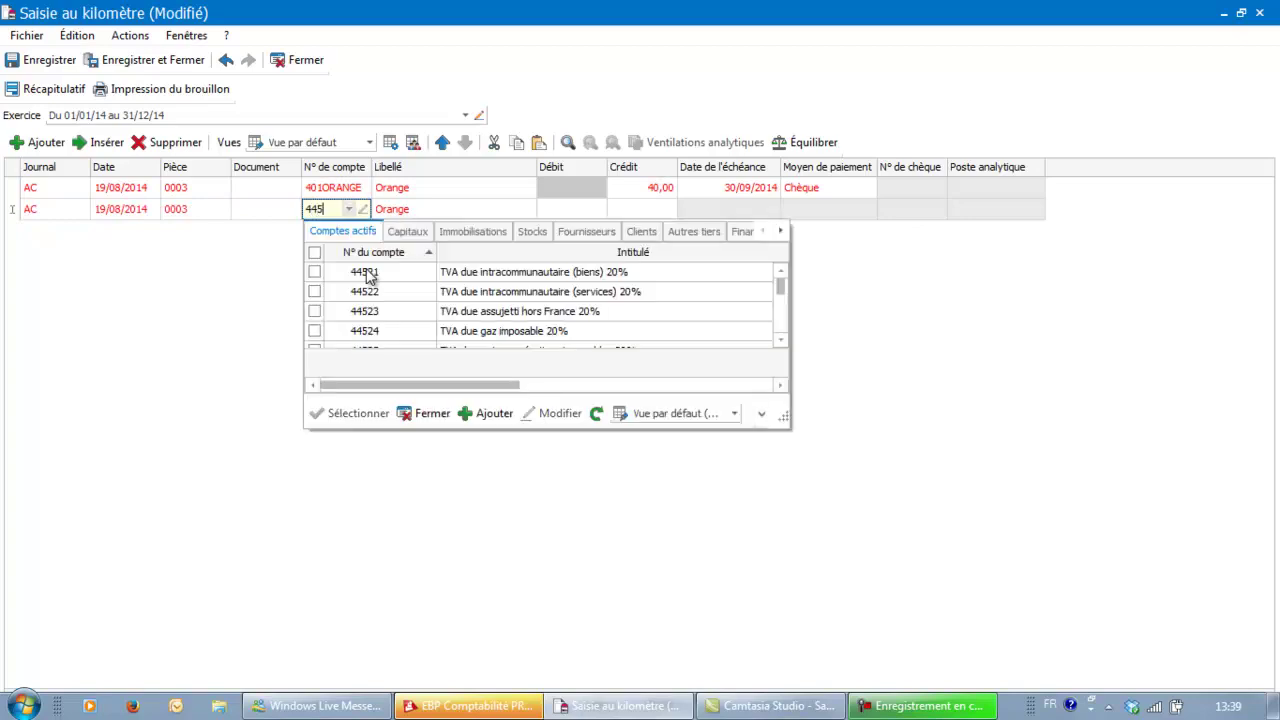
type("661")
key("Return")
key("Return")
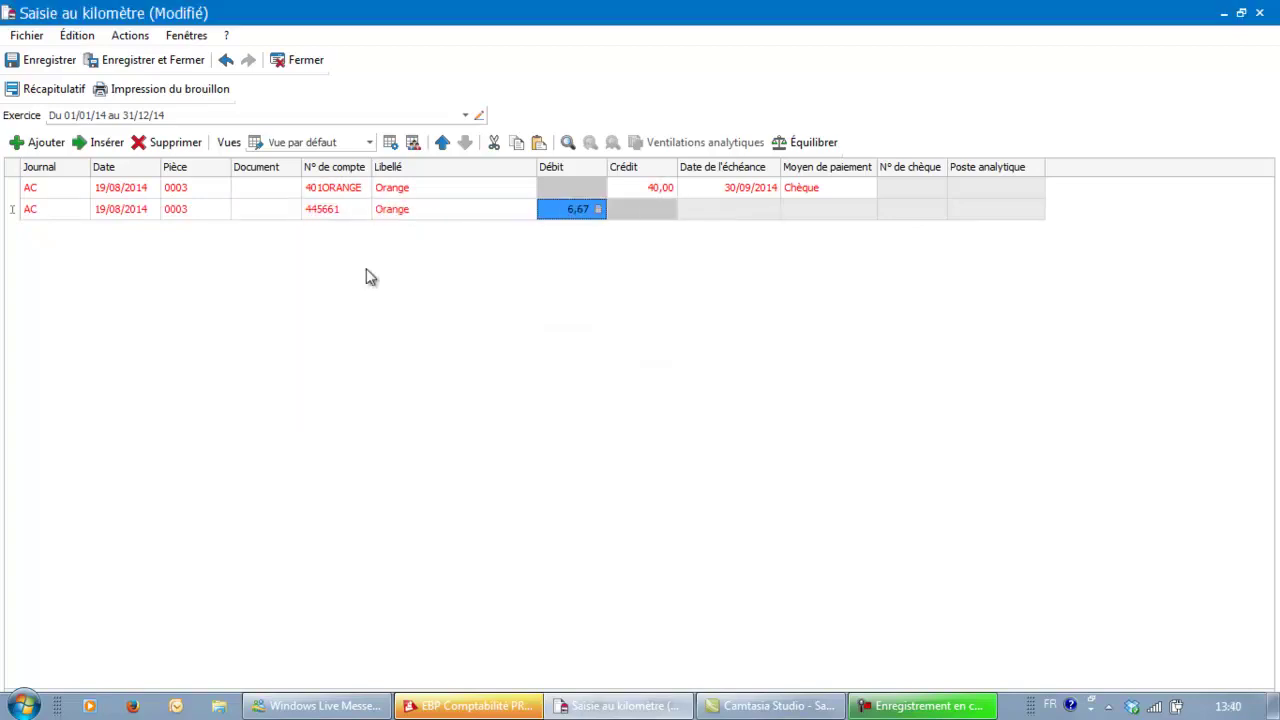
key("Return")
Complete the Orange purchase entry with a line on account 6264 (Téléphone portable orange), accepting the proposed debit
key("Return")
key("Return")
key("Return")
key("Return")
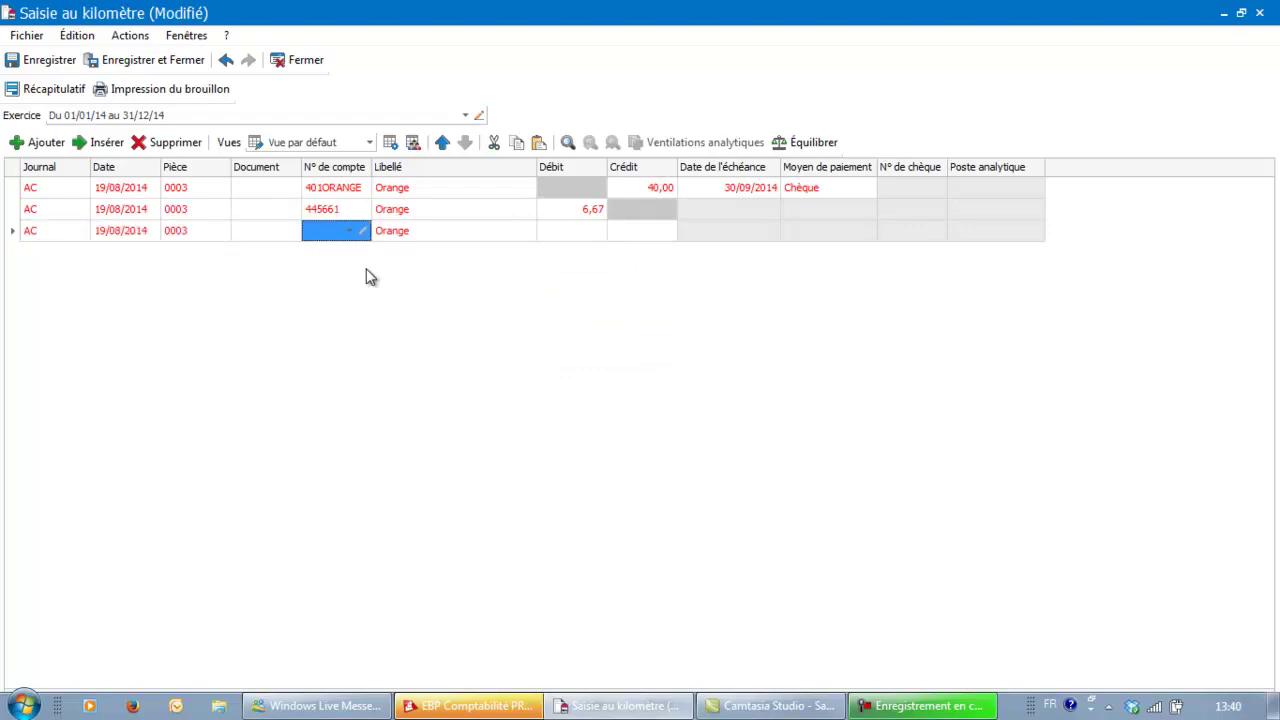
type("626")
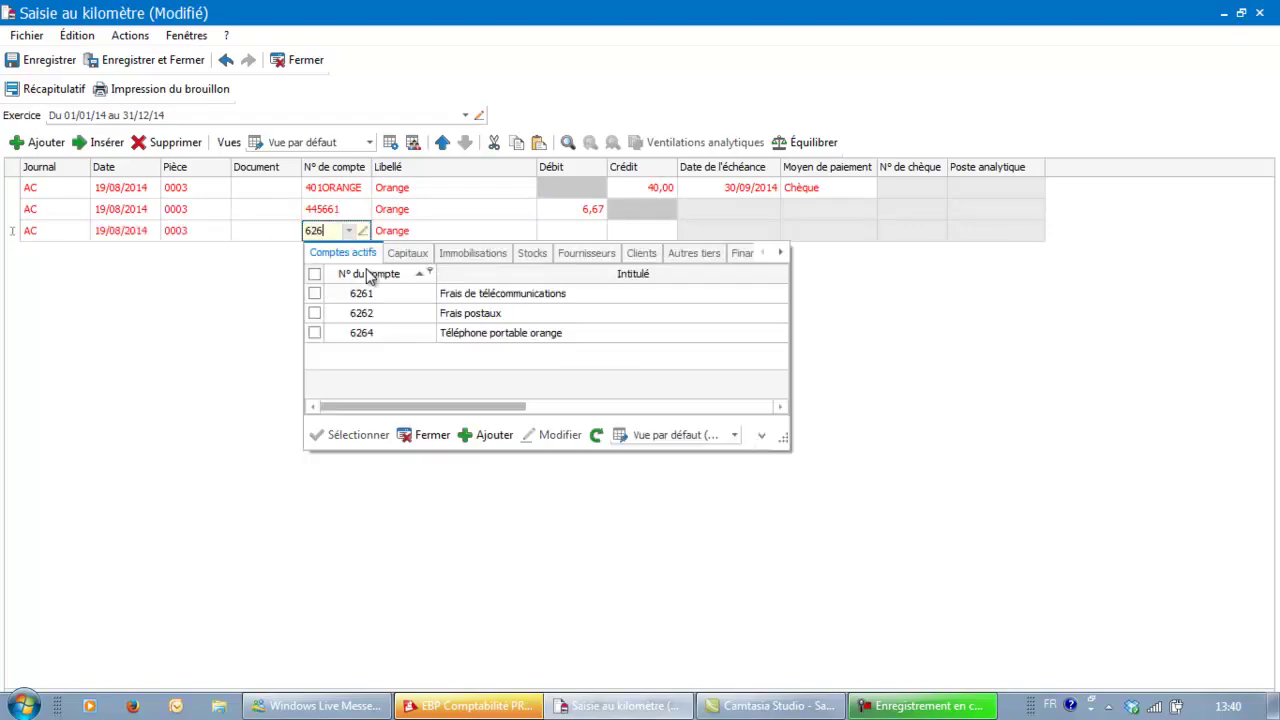
left_click(366, 334)
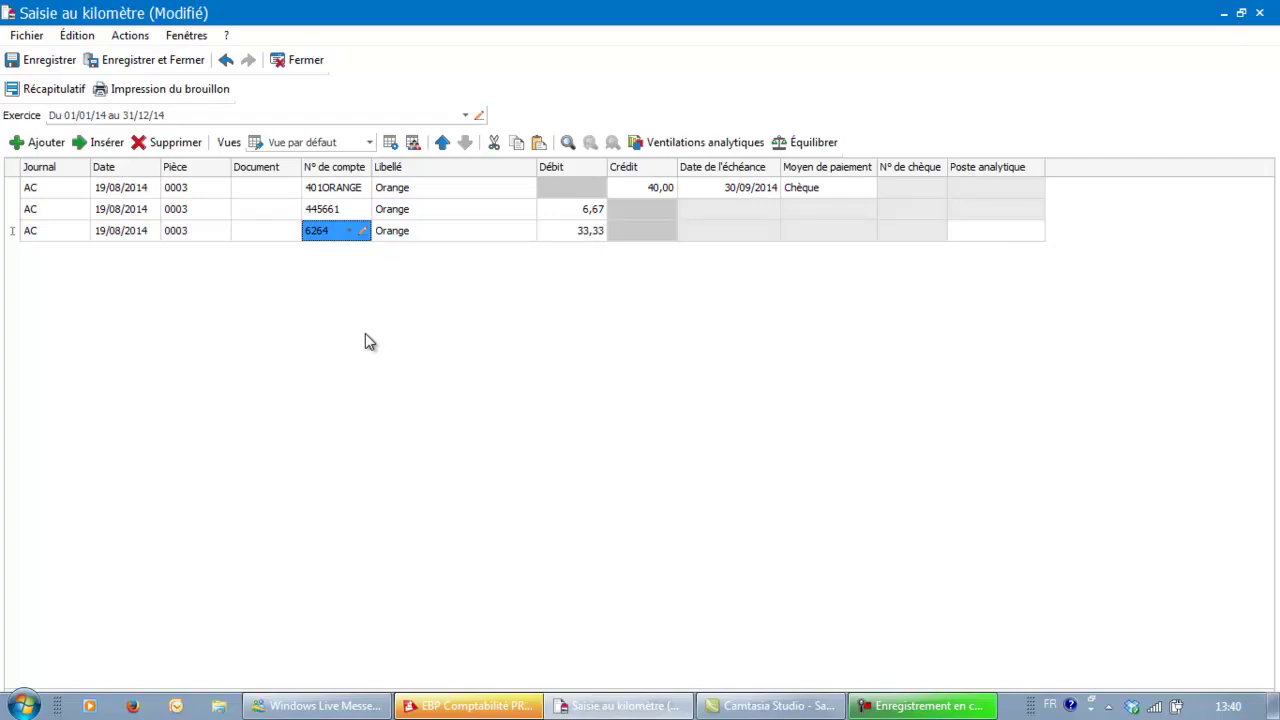
key("Return")
key("Return")
key("Return")
key("Return")
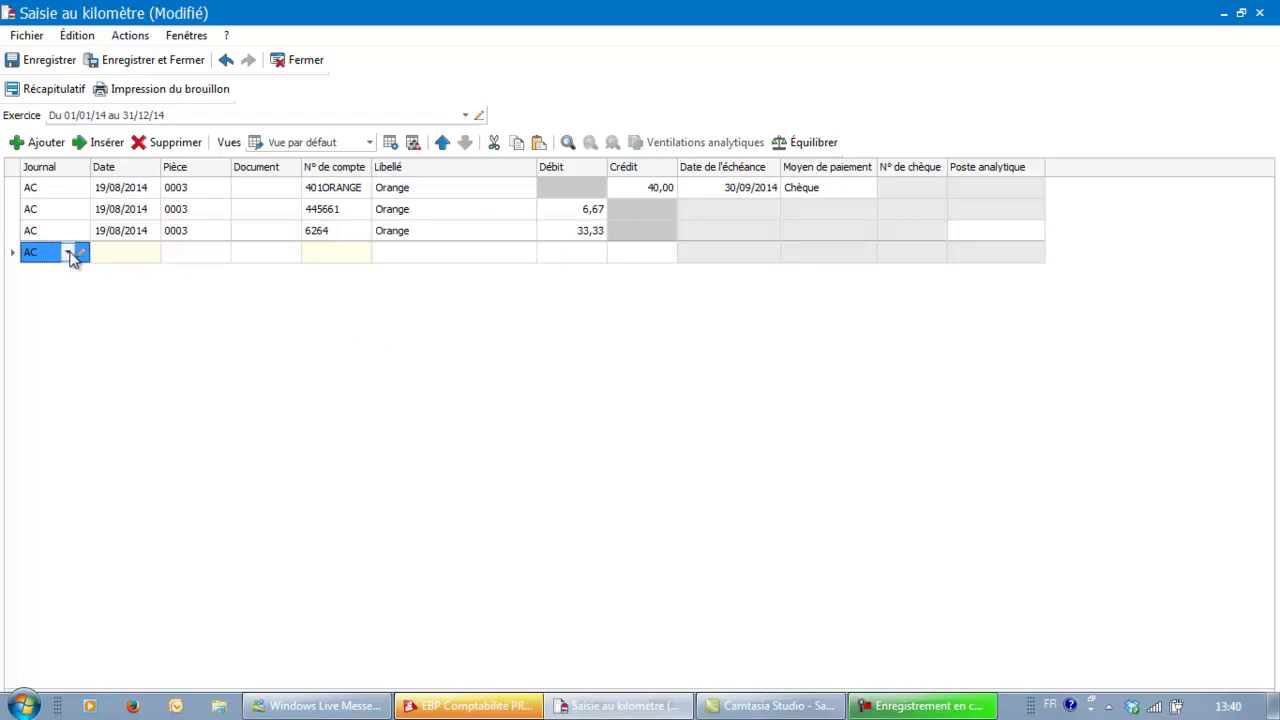
Set the new line's journal to VE (Ventes) and its date to 19/08/2014
left_click(69, 253)
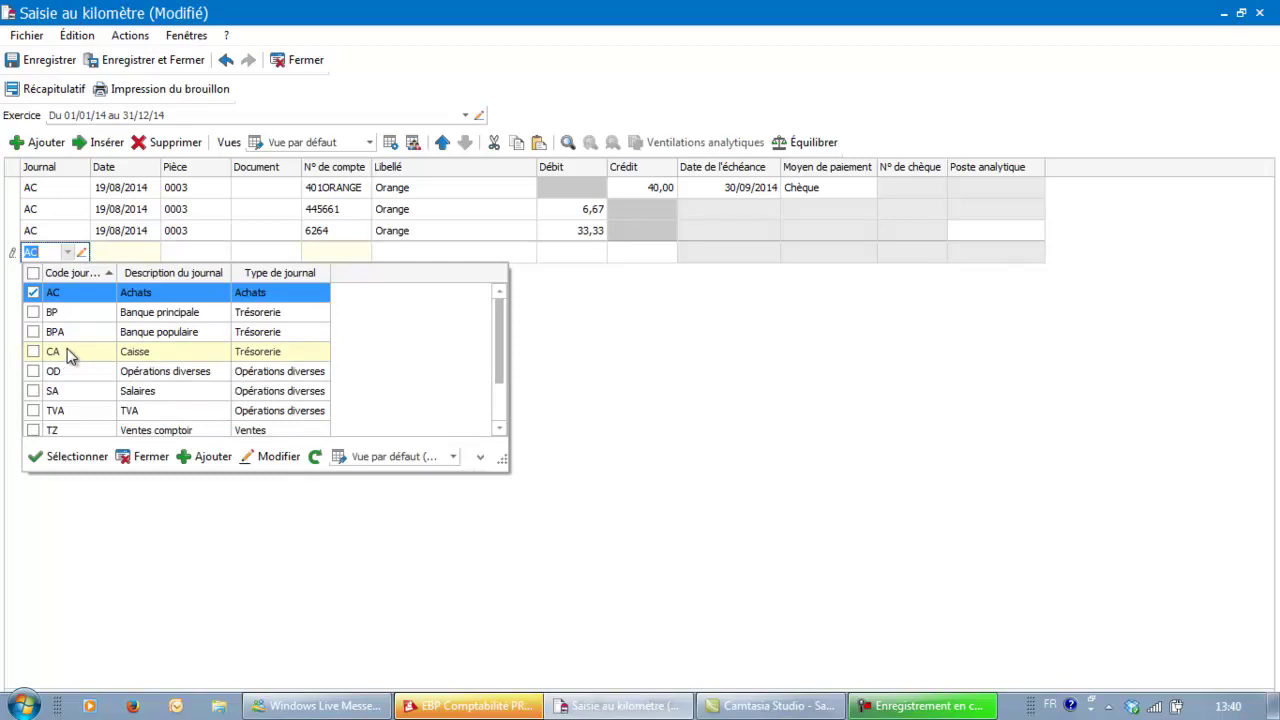
left_click_drag(497, 338, 496, 369)
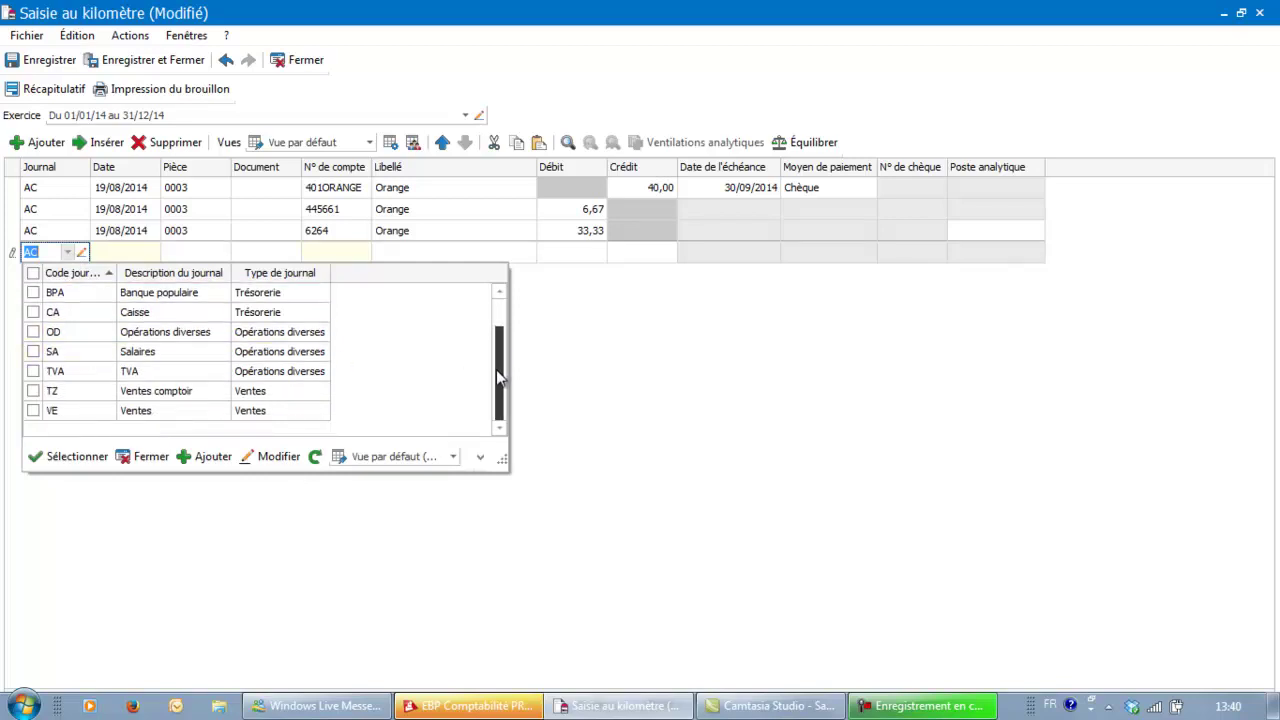
left_click(73, 411)
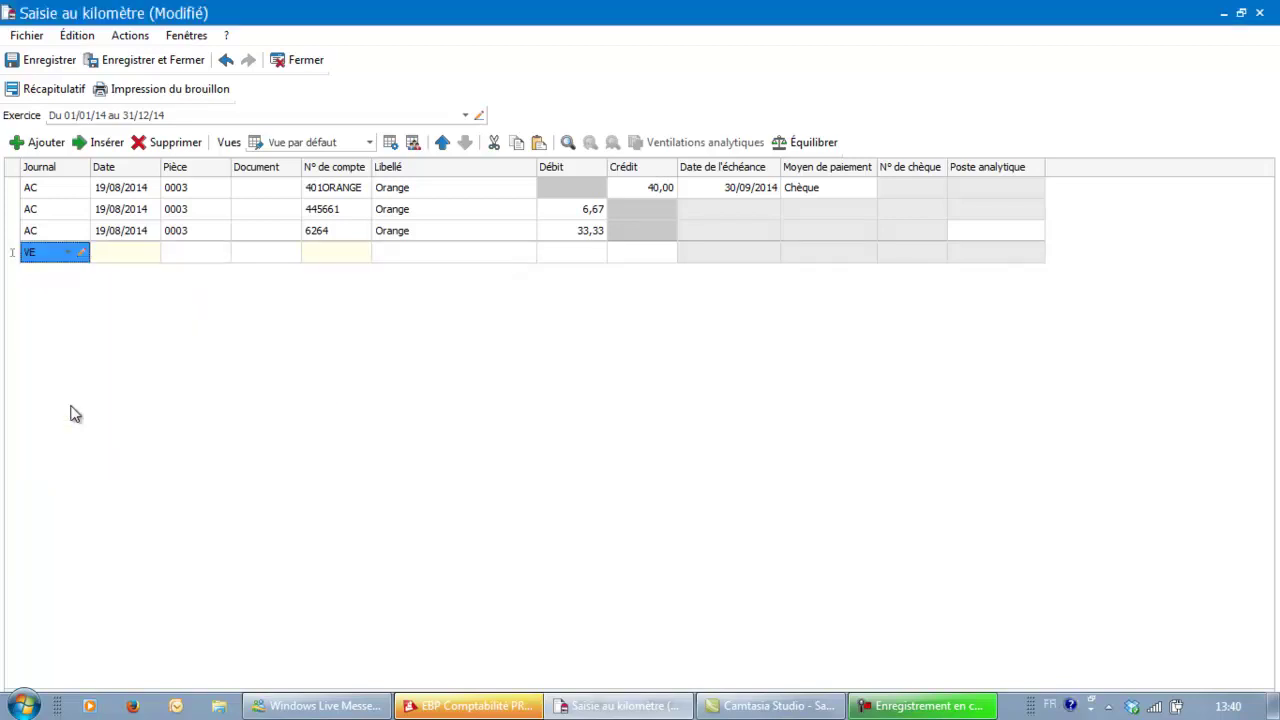
key("Tab")
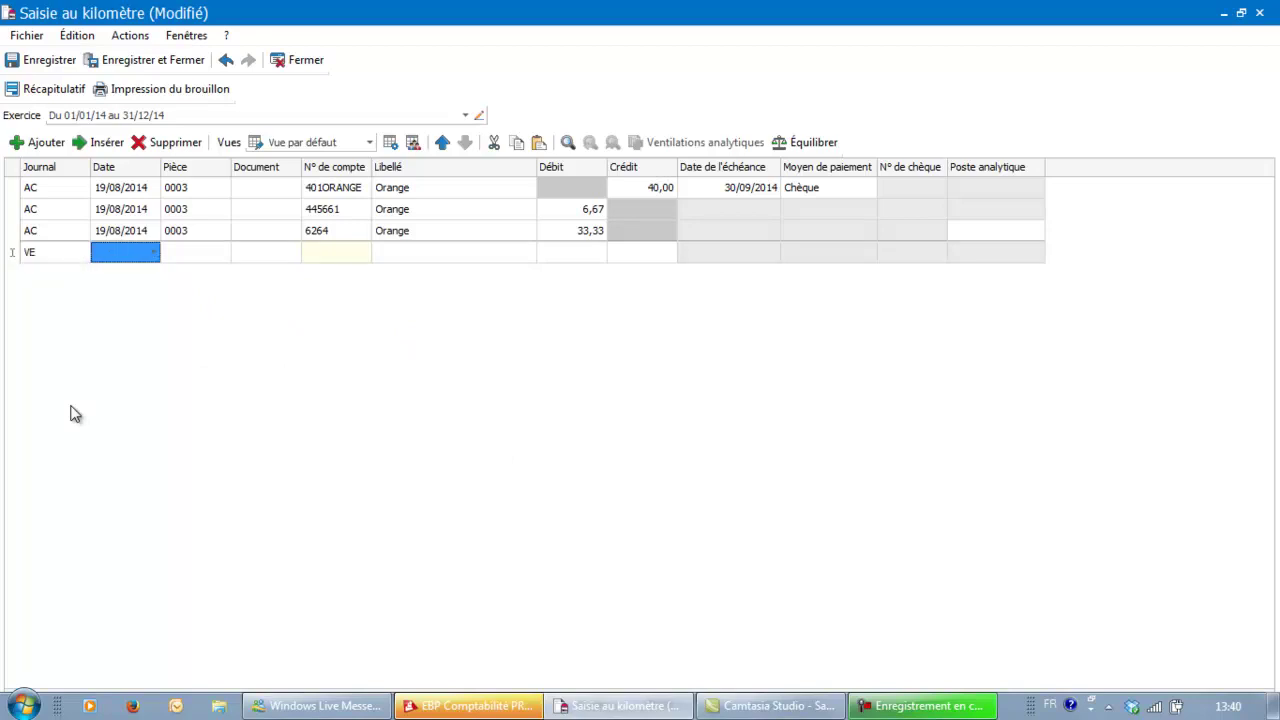
left_click(154, 256)
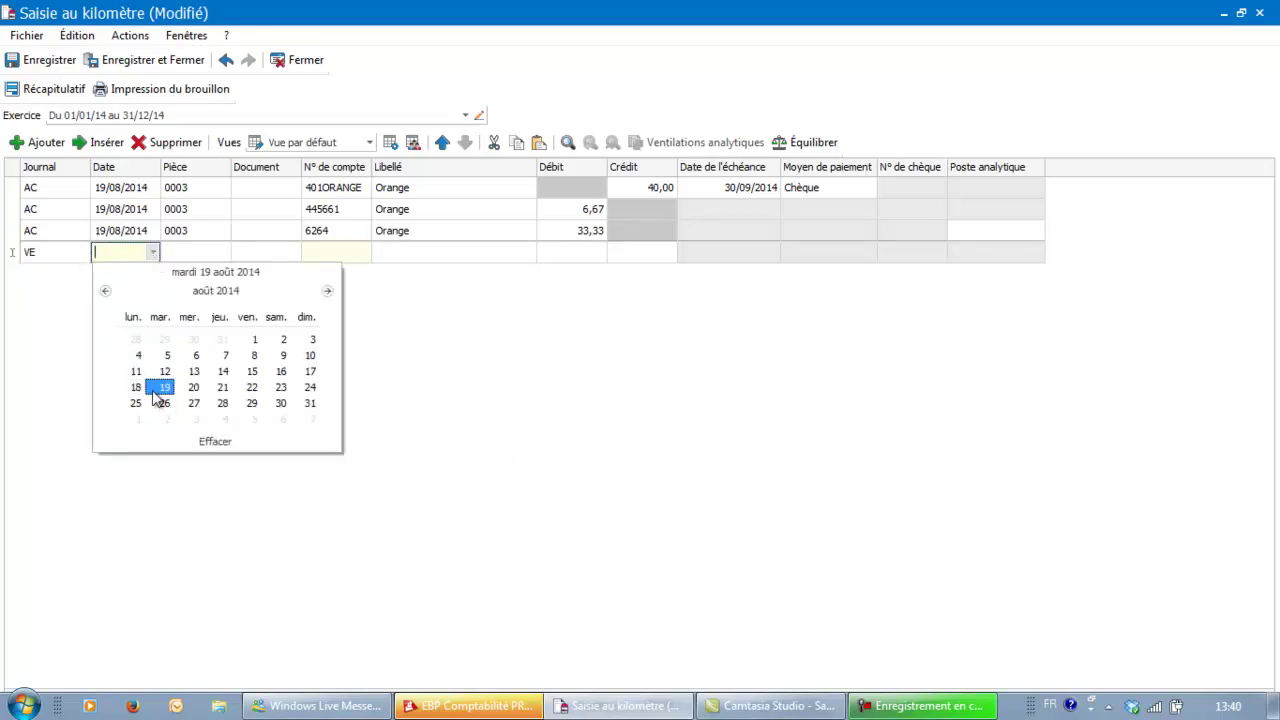
left_click(157, 389)
Enter F0002 as the piece number of the sales line
left_click(213, 253)
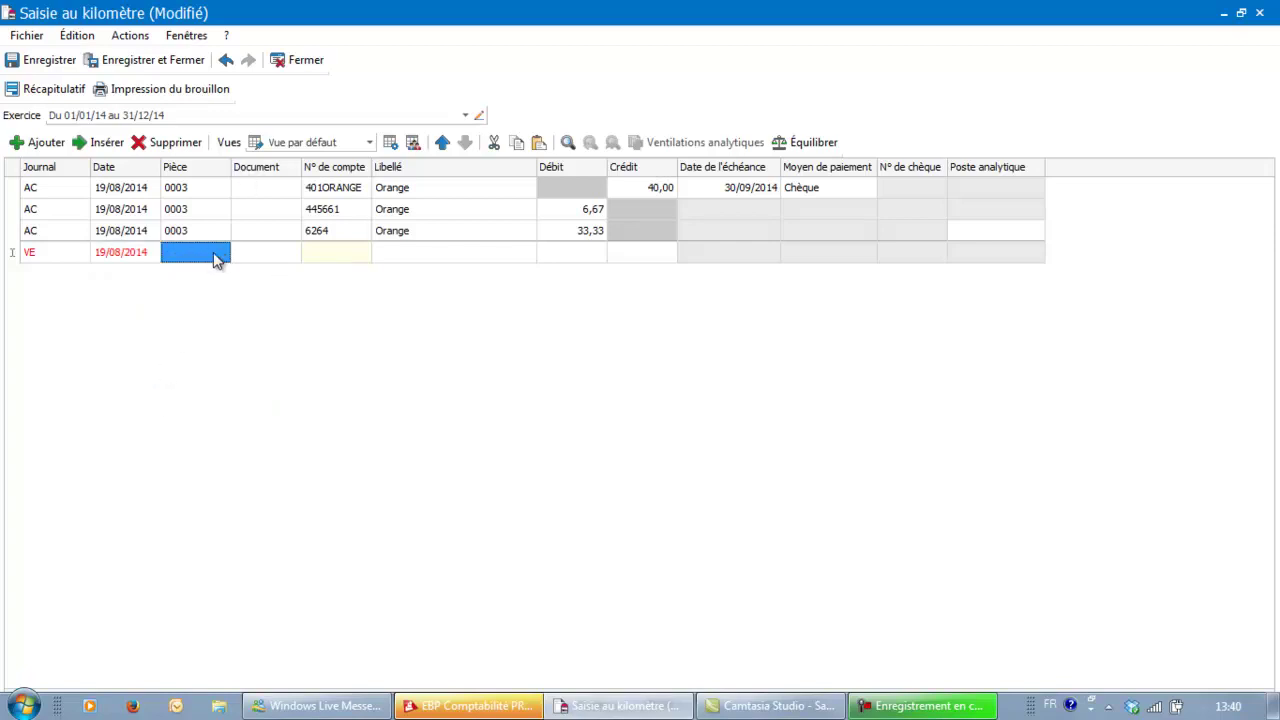
left_click(214, 253)
type("f")
key("BackSpace")
type("F0002")
Assign the named customer's 411 account to the sales line, enter a debit of 200 and validate it
key("Tab")
key("Tab")
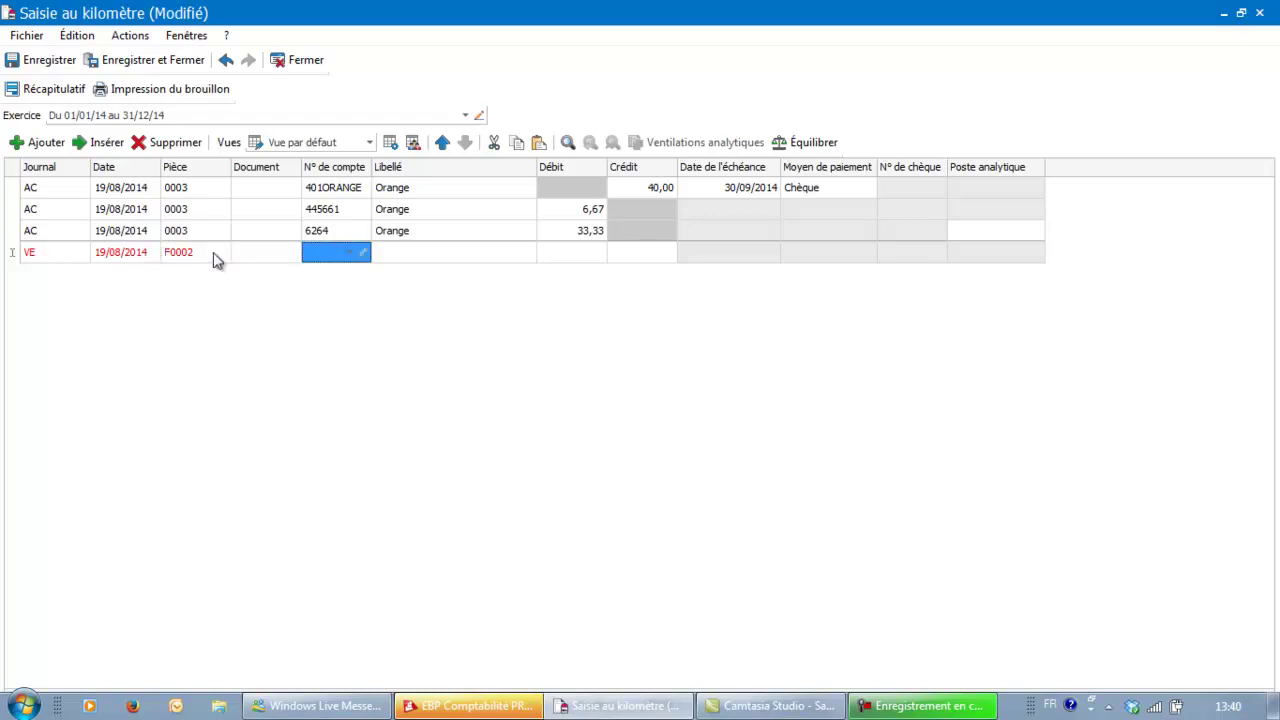
type("411")
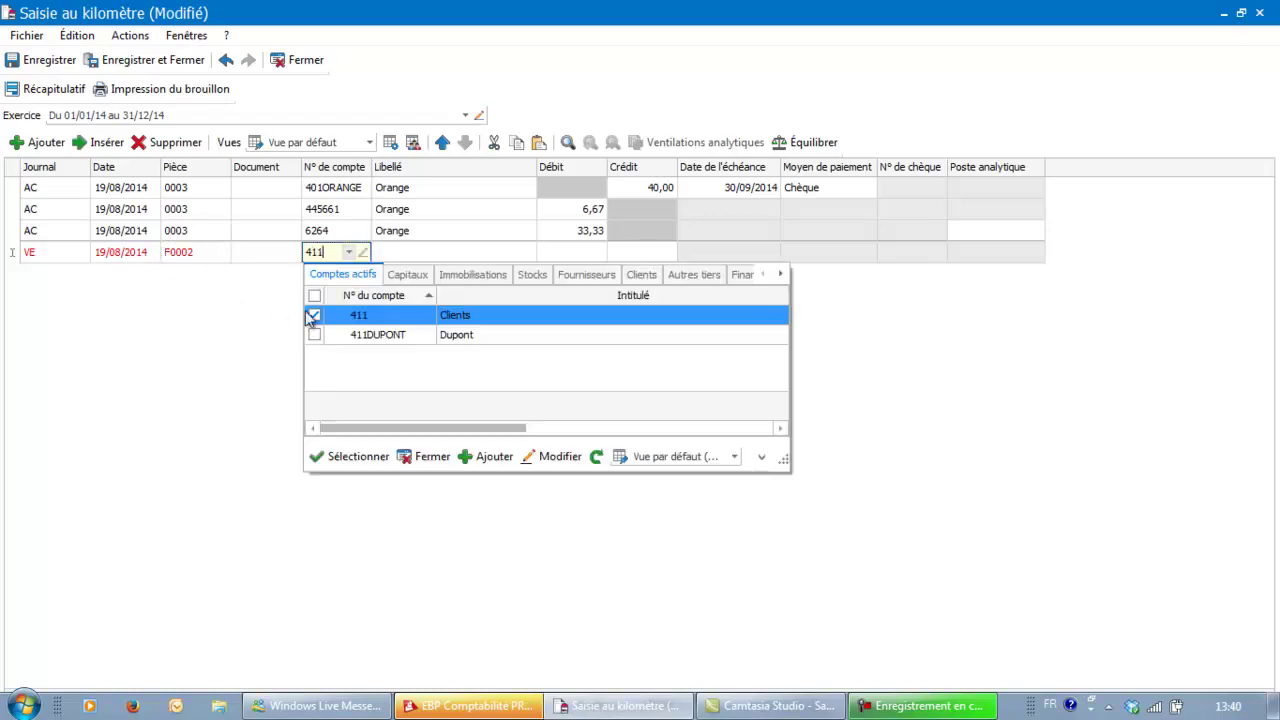
double_click(370, 336)
key("Tab")
key("Tab")
key("Tab")
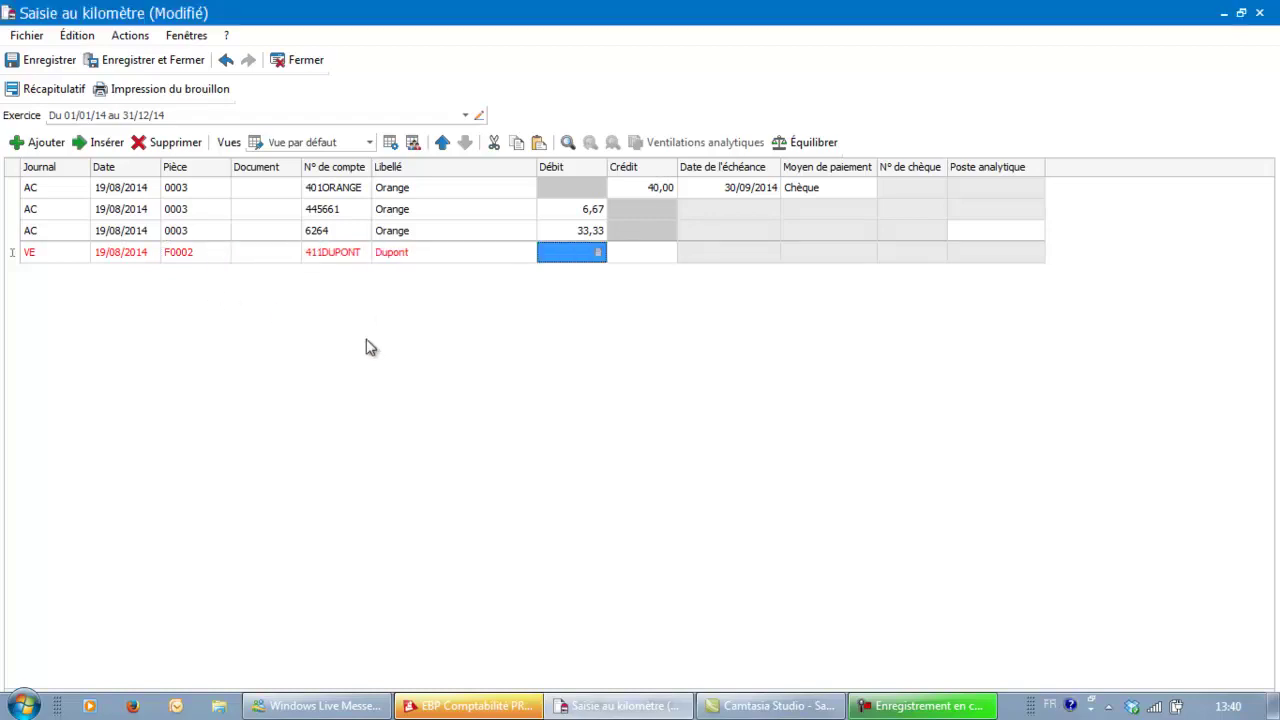
left_click(560, 256)
type("200")
key("Return")
key("Return")
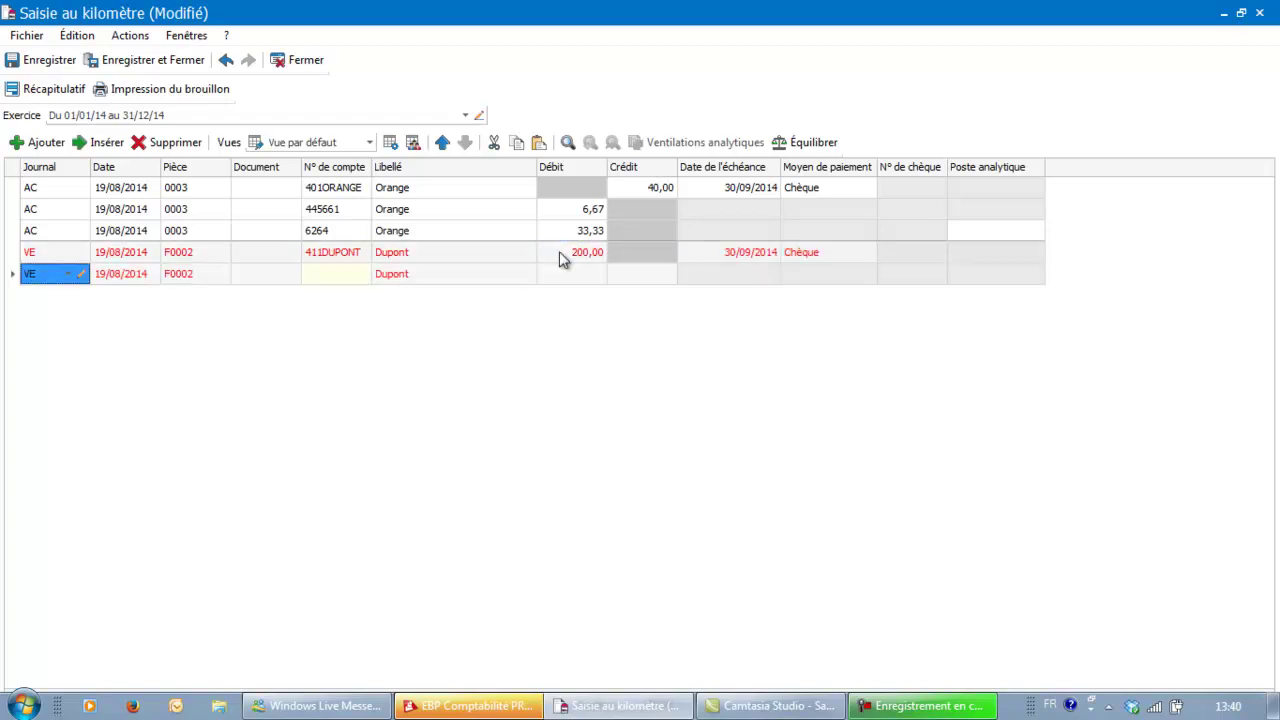
Fill the second sales line with account 445711 (TVA collectée 20% Débits), accept the proposed credit and validate it
key("Return")
key("Return")
key("Return")
key("Return")
type("44")
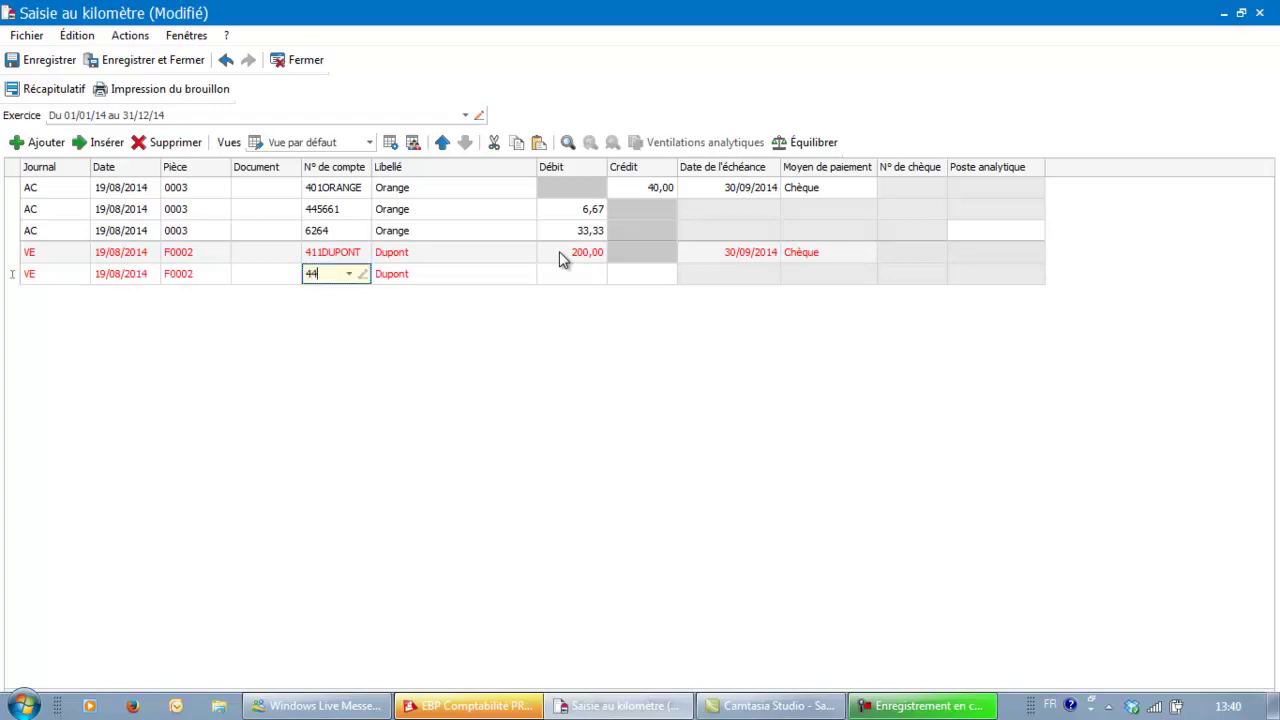
type("57")
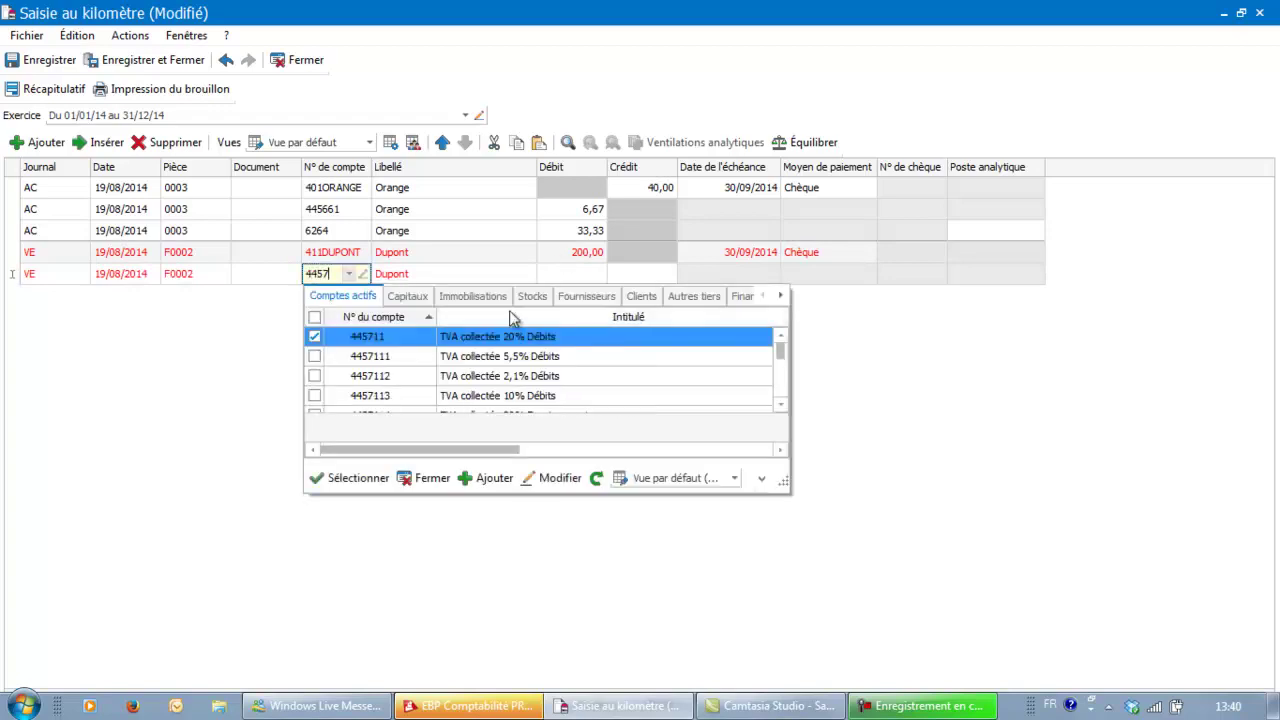
double_click(451, 334)
key("Return")
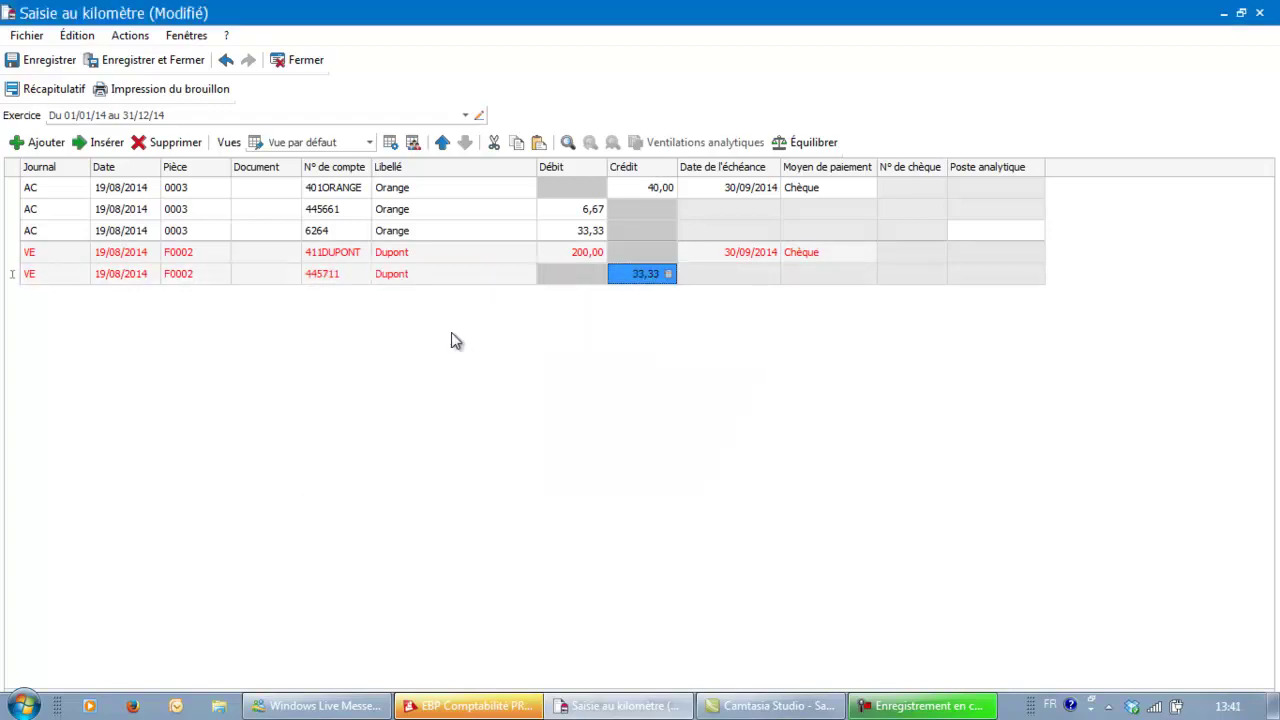
key("Return")
Add a third line to sales piece F0002 with account 7062 (Formation EBP) and accept the proposed credit
key("Return")
key("Return")
key("Return")
key("Return")
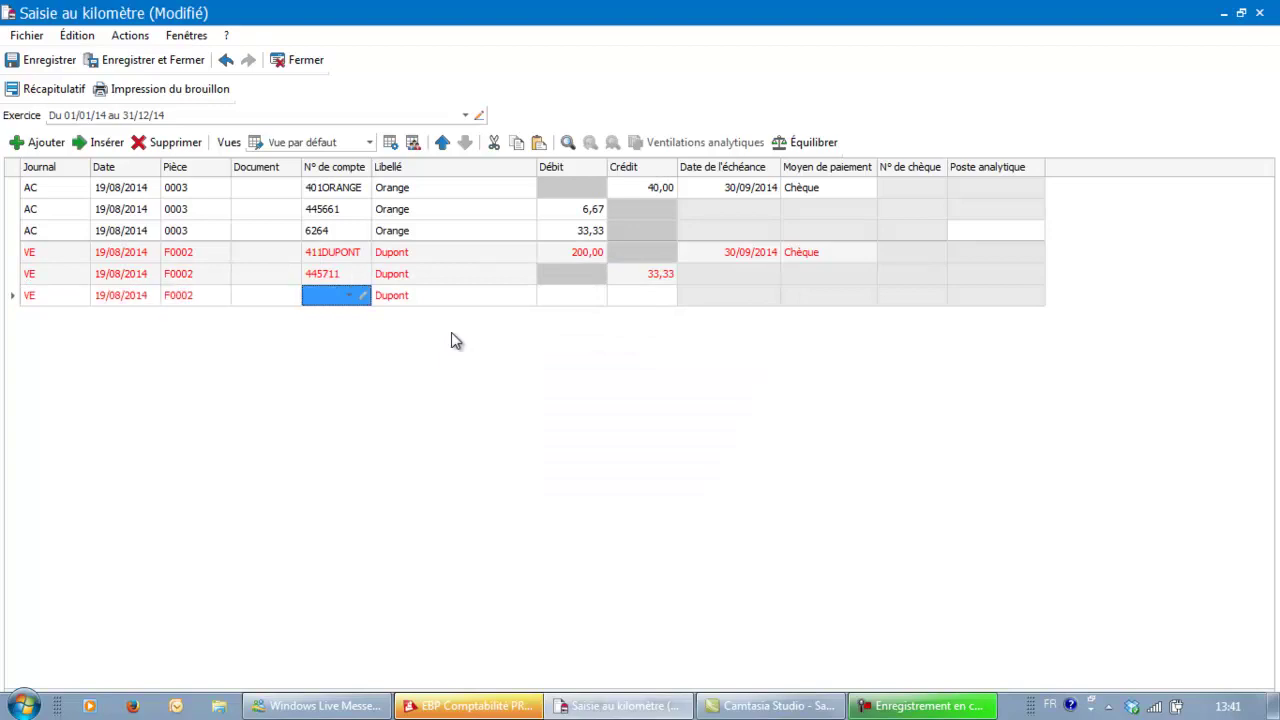
type("706")
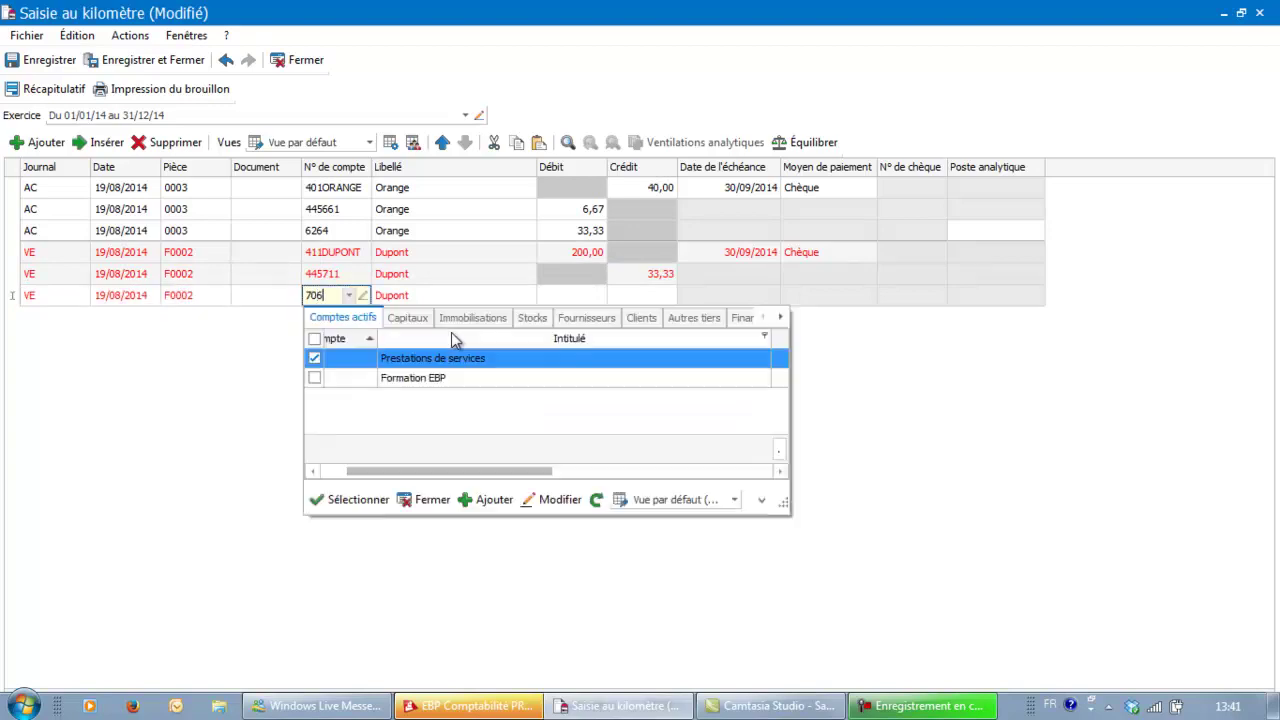
double_click(448, 378)
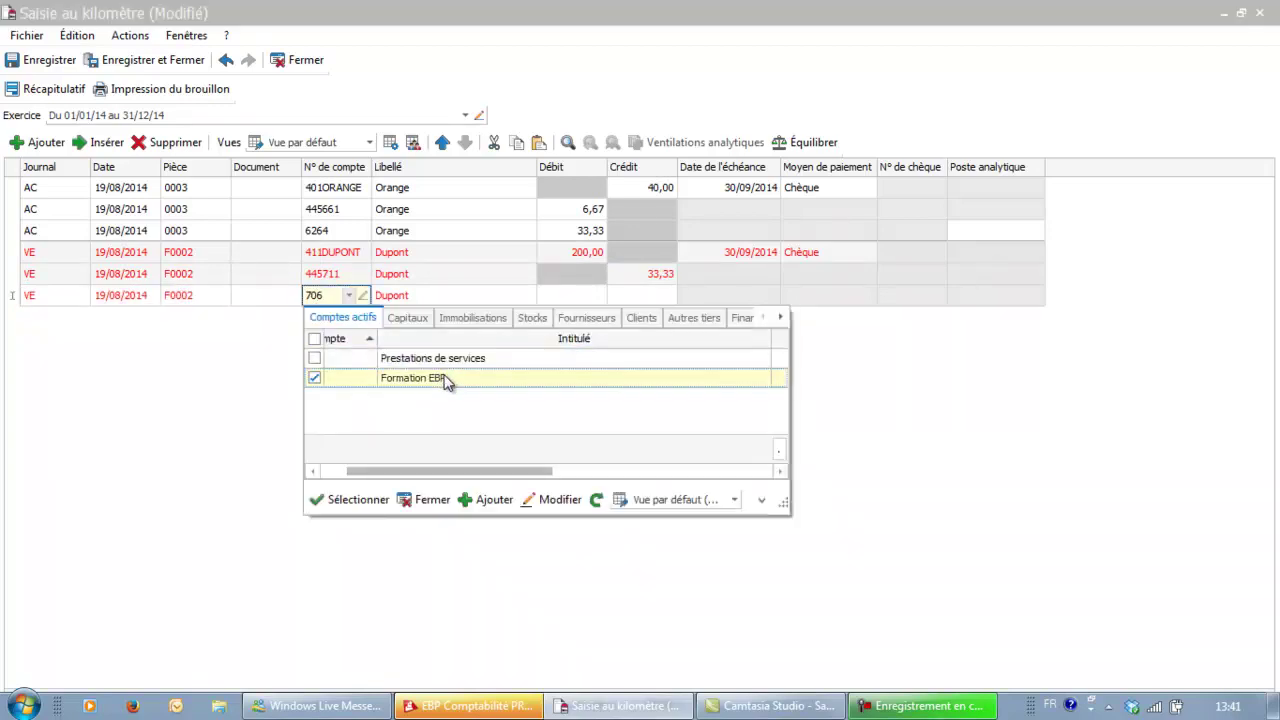
key("Return")
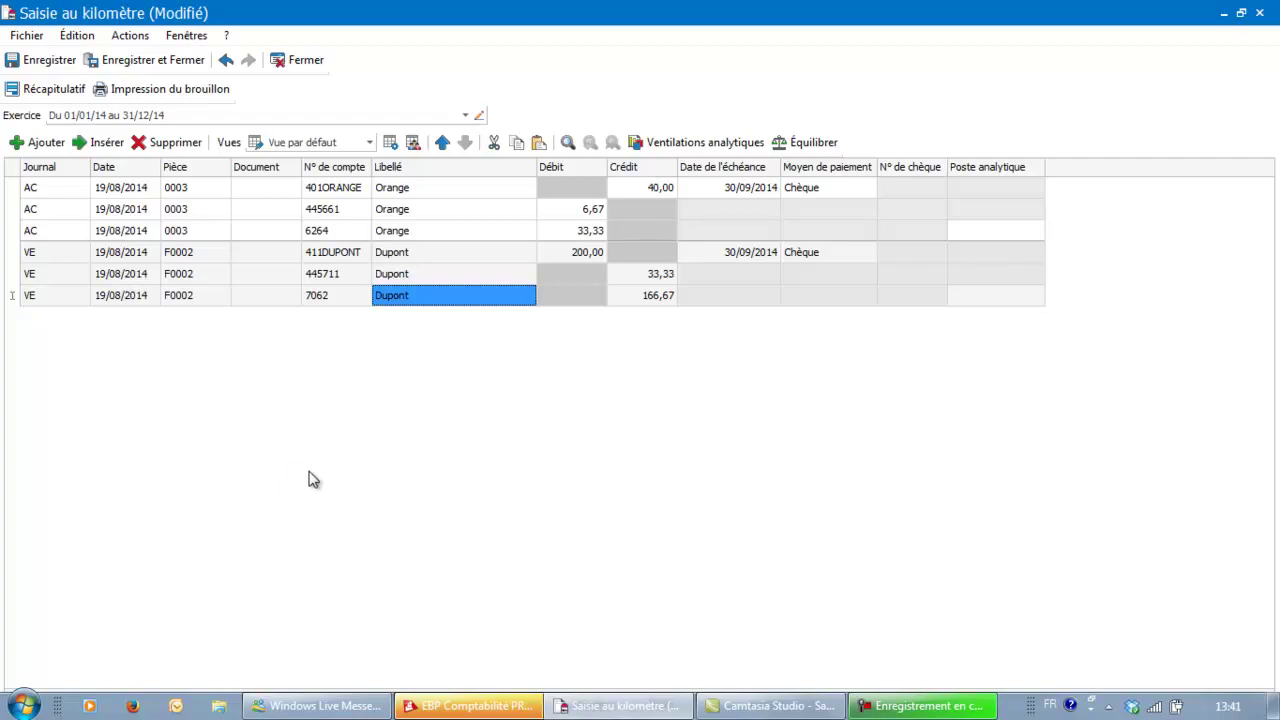
Review the full-screen summary of journal balances for any imbalance, and save and close the kilometre entries
left_click(55, 90)
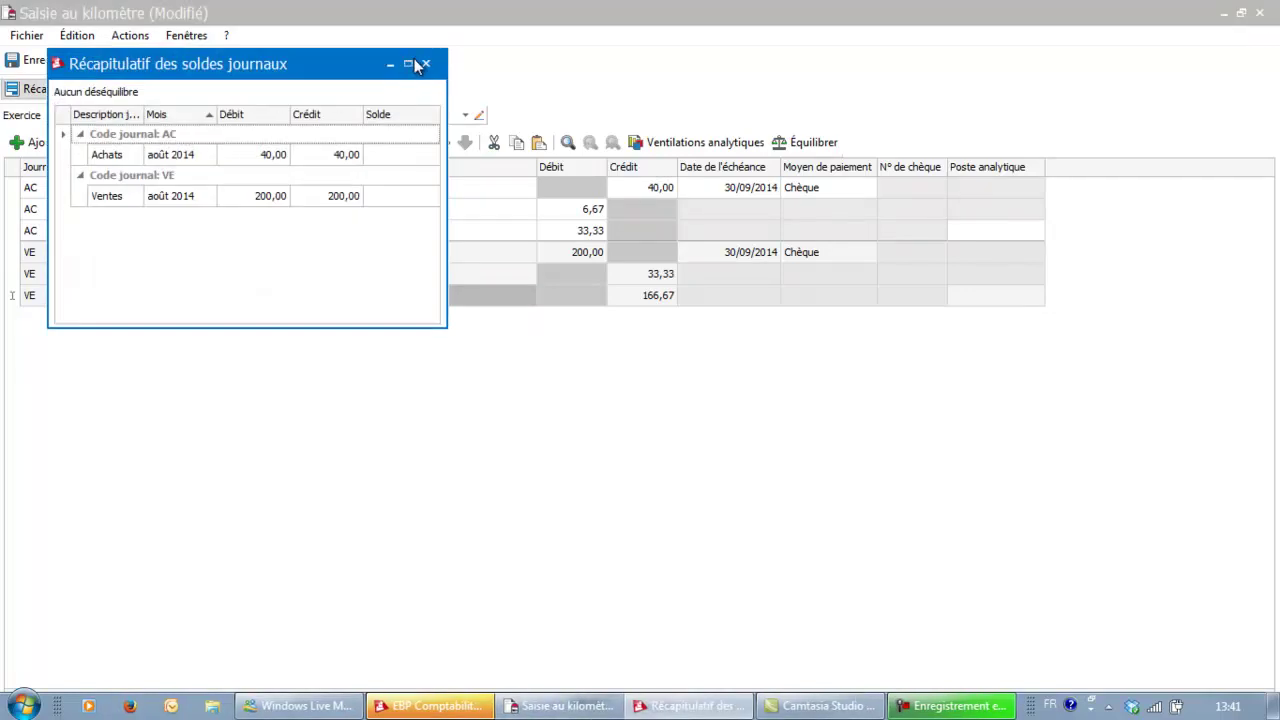
left_click(410, 64)
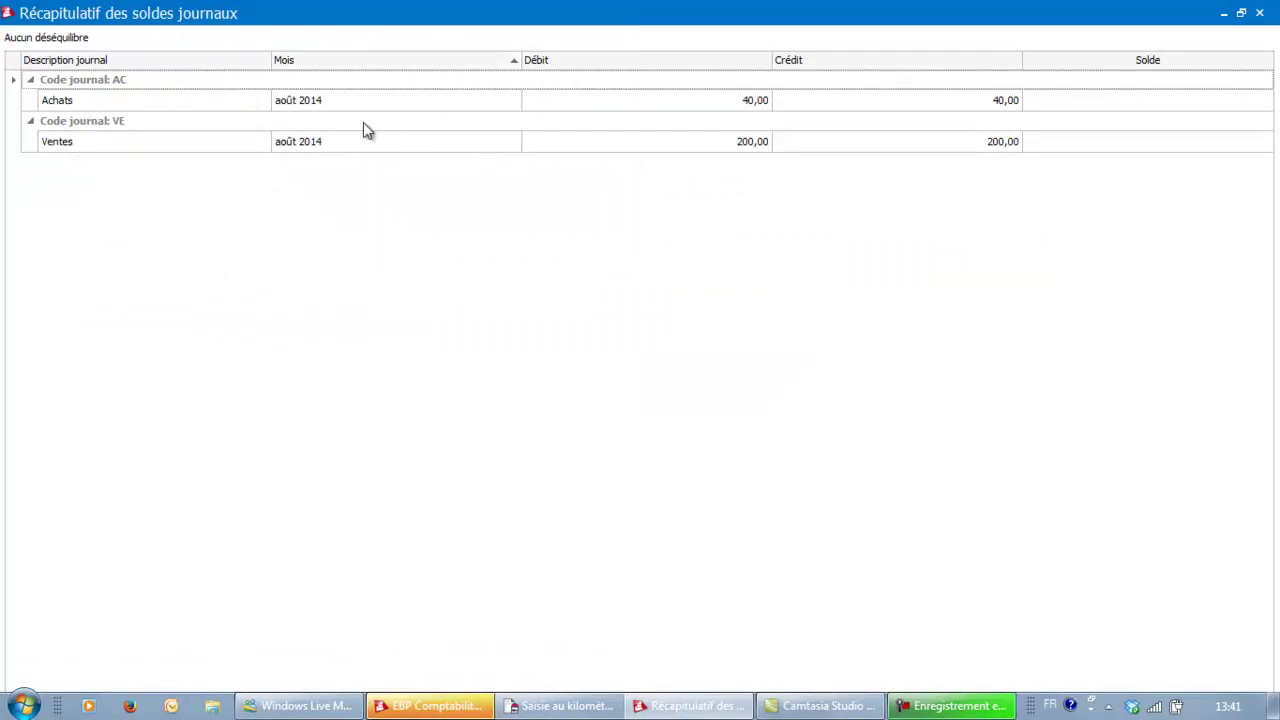
left_click(1262, 13)
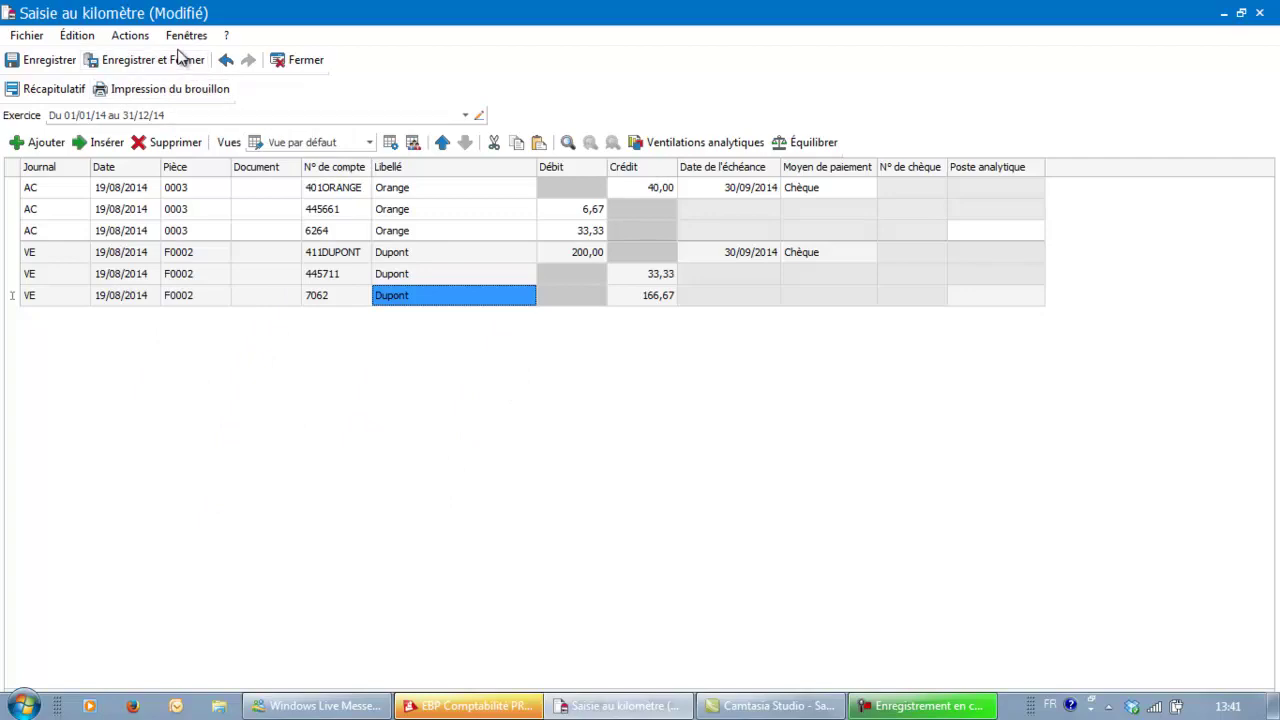
left_click(178, 60)
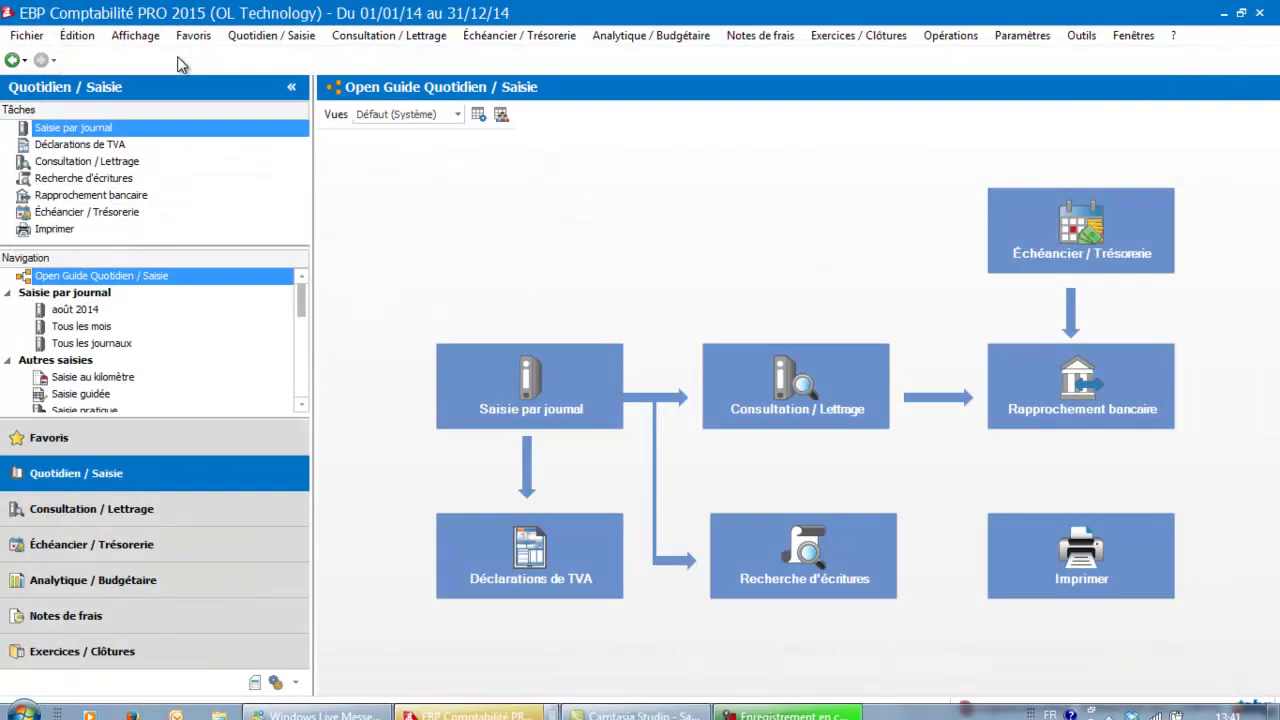
Open the August 2014 VE sales journal to check the lines of piece F0002, and close it
left_click(95, 313)
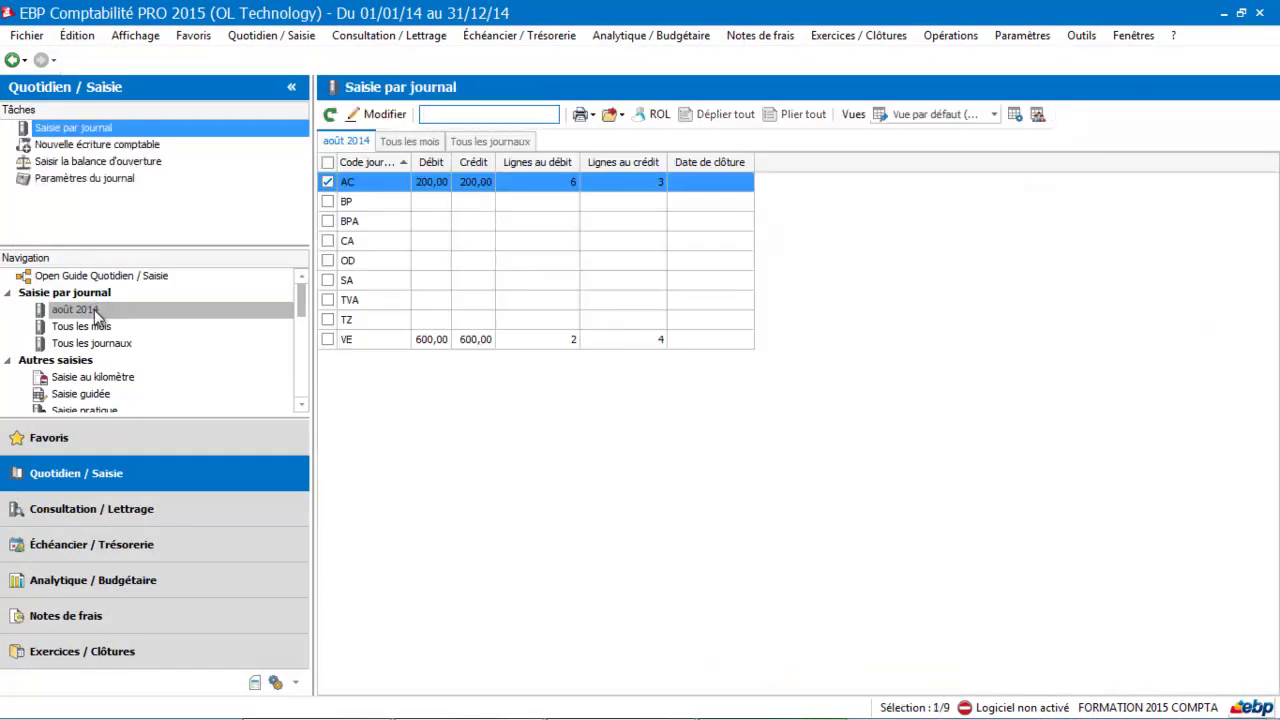
left_click(431, 339)
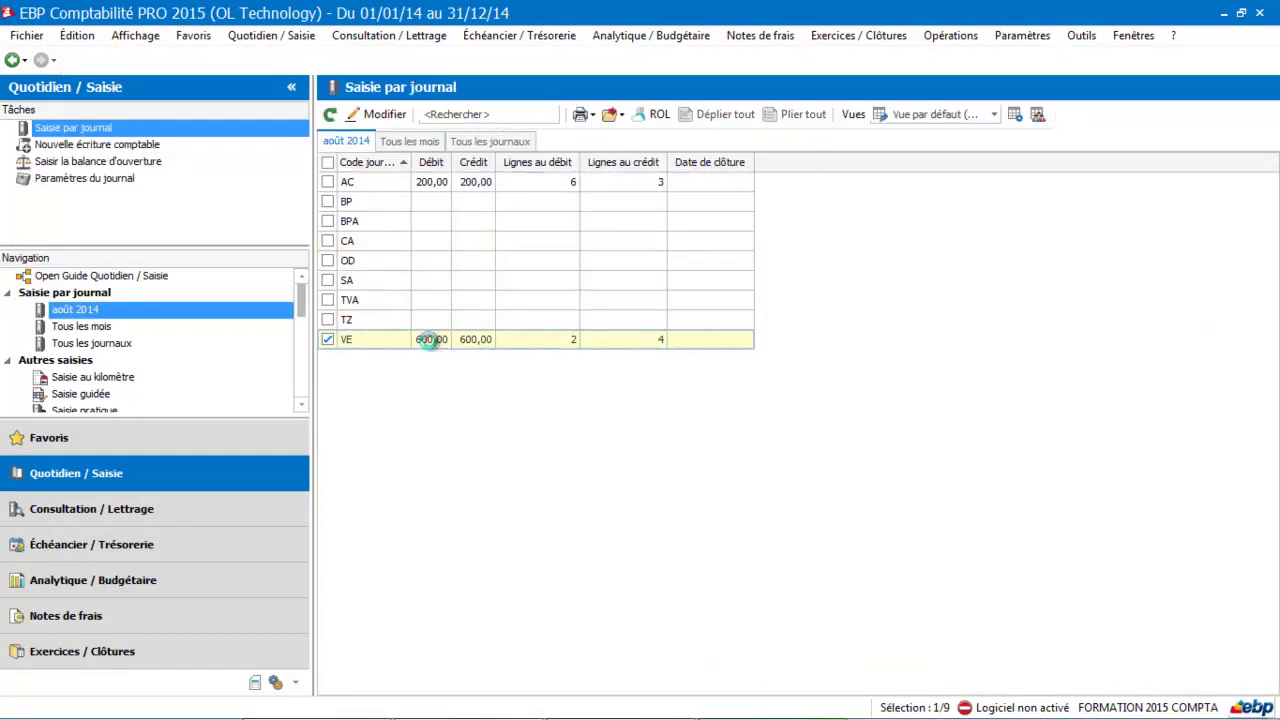
double_click(431, 339)
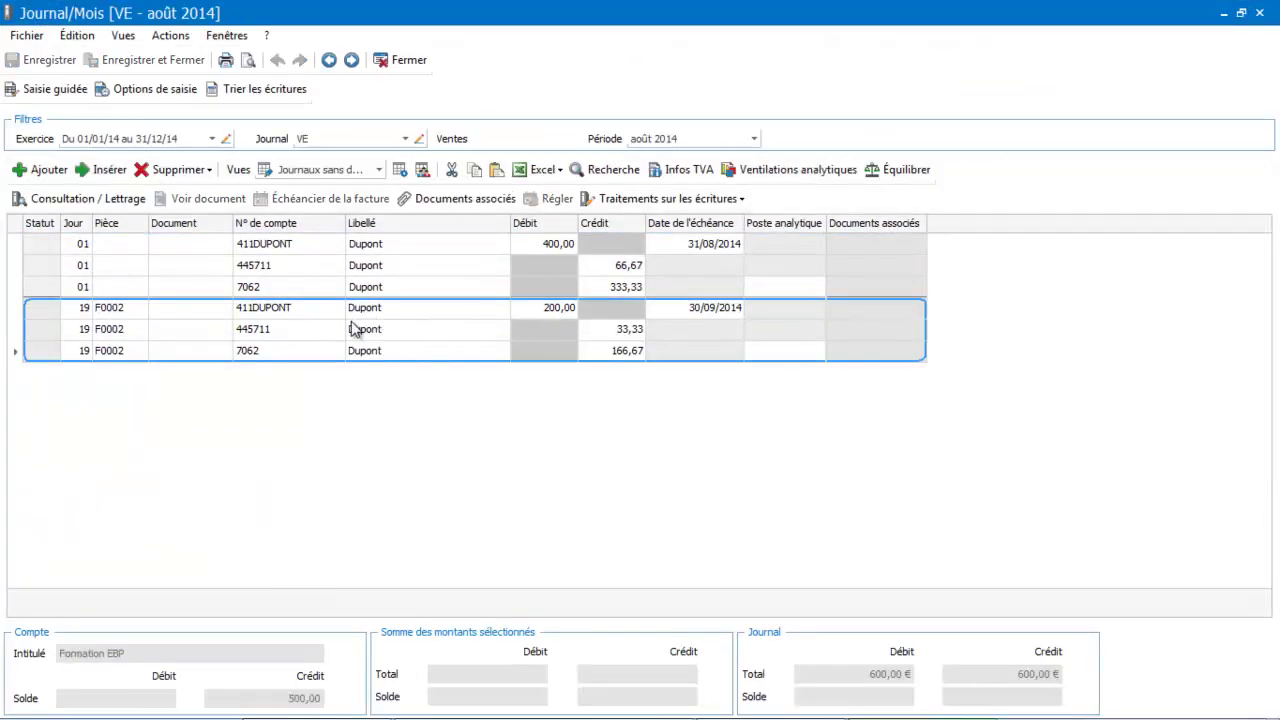
left_click(410, 62)
Open the August 2014 AC purchases journal to check the Orange lines of piece 0003, and close it
left_click(366, 182)
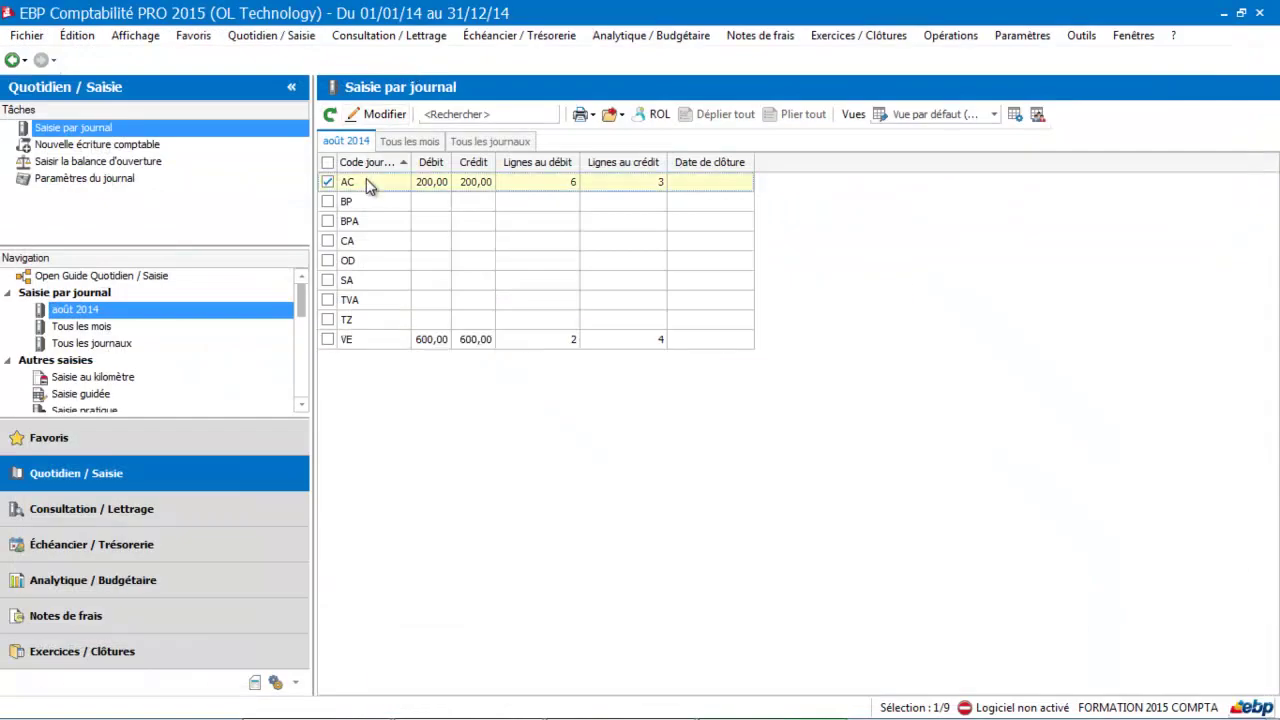
double_click(366, 182)
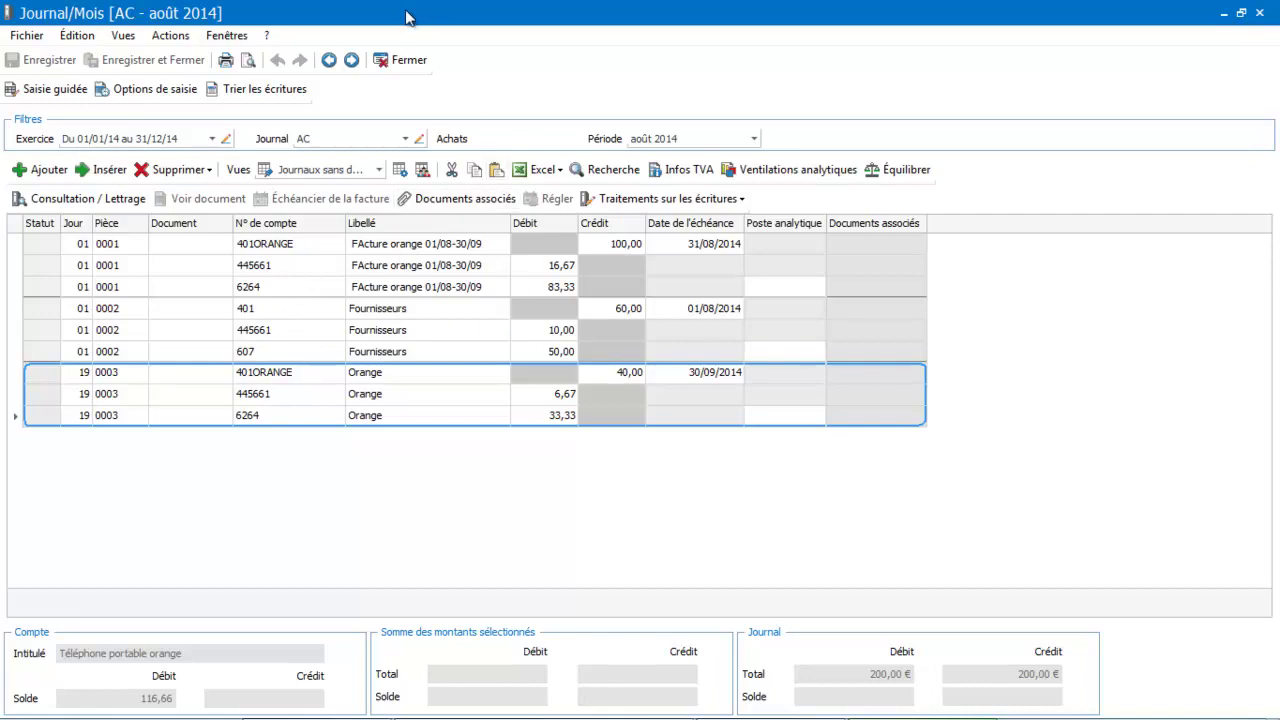
left_click(409, 61)
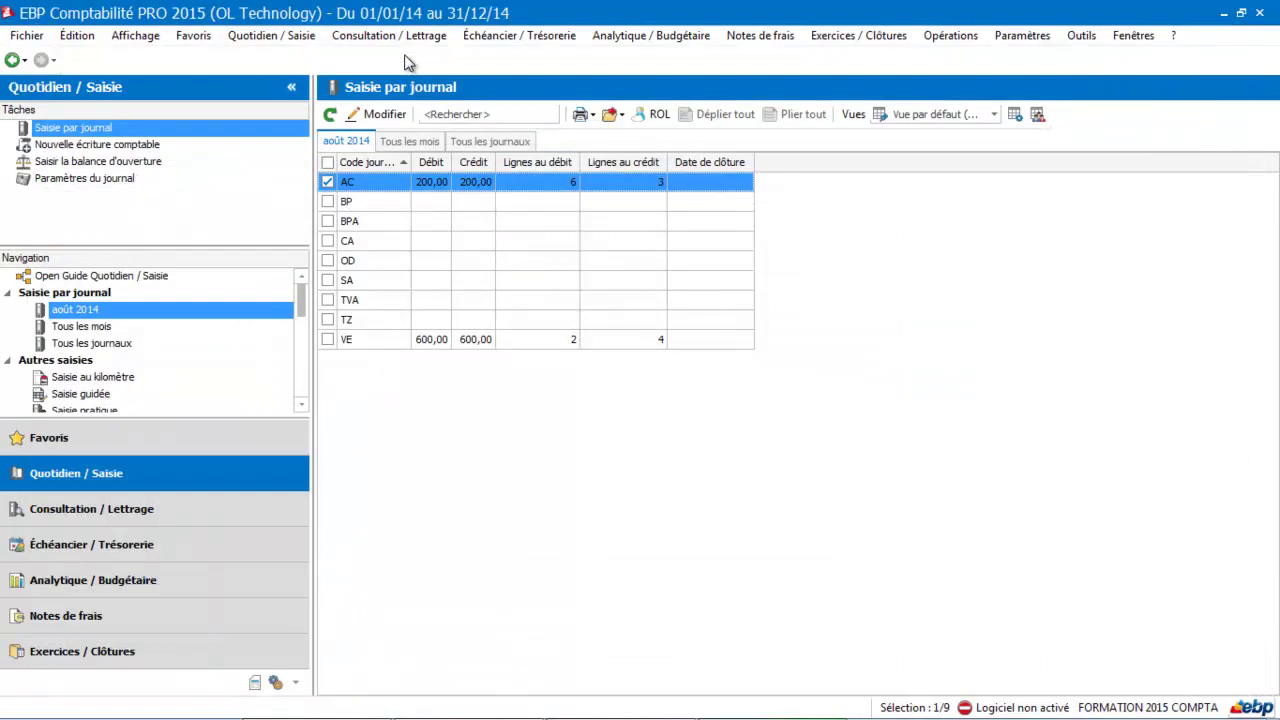